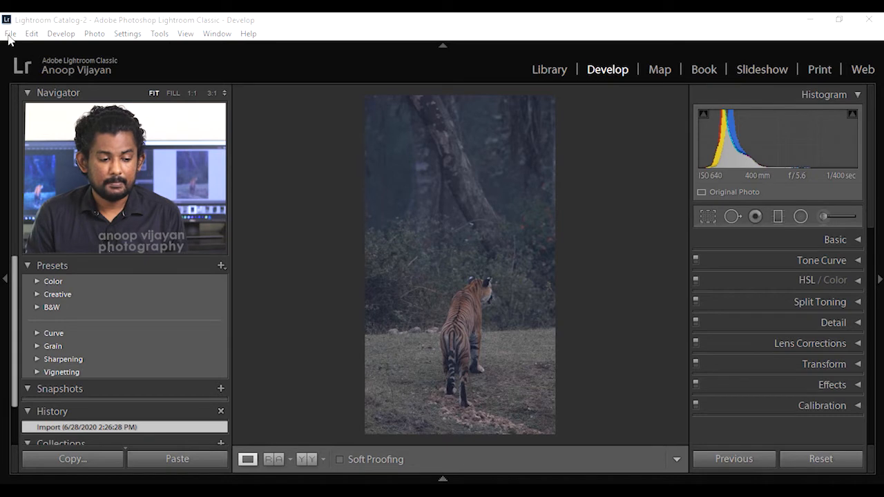
Reset all develop settings of the tiger photo
left_click(78, 116)
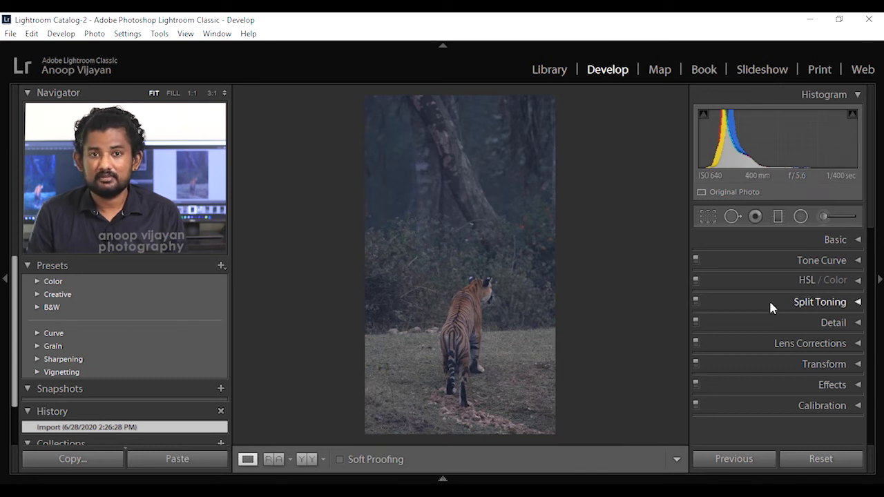
left_click(805, 463)
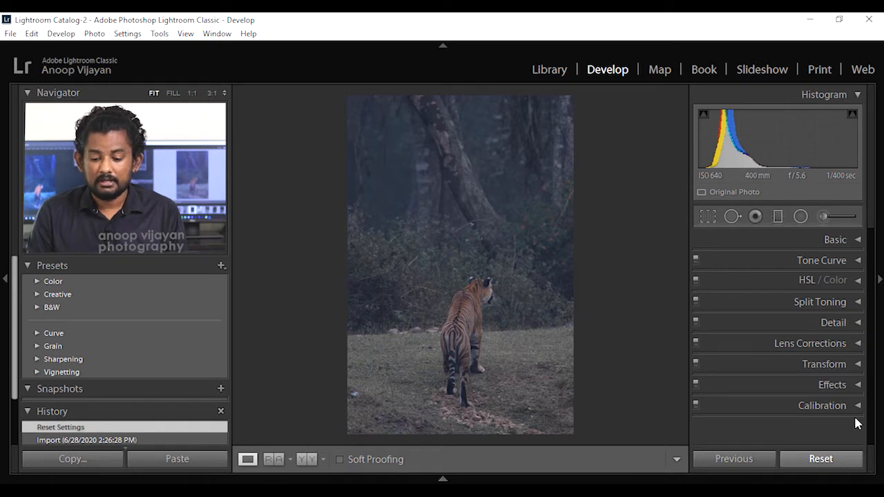
Enable Remove Chromatic Aberration and Enable Profile Corrections in the photo's lens corrections
left_click(859, 352)
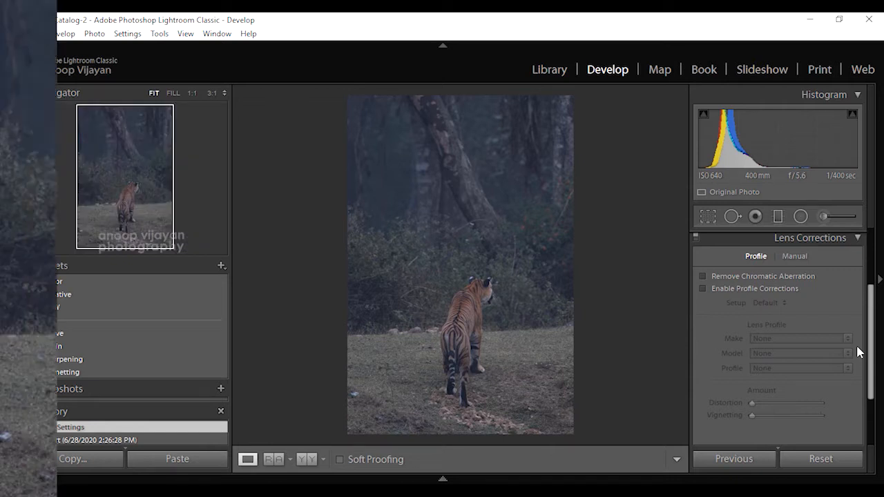
left_click(741, 231)
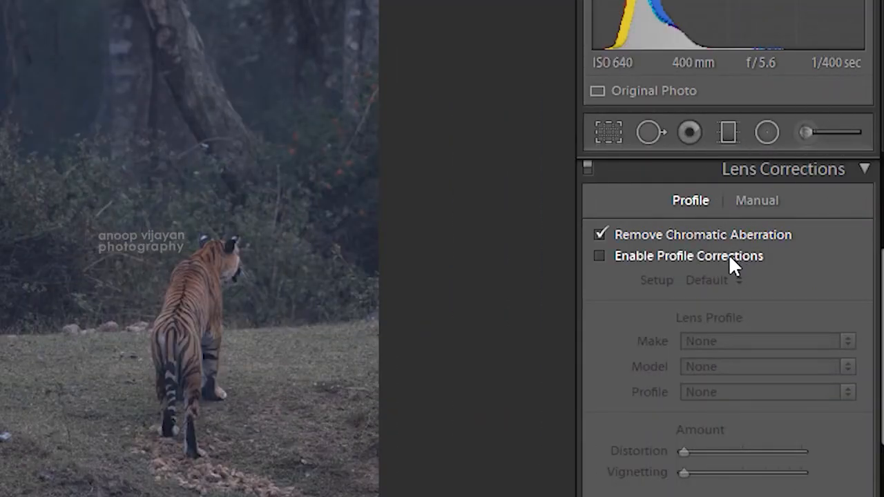
left_click(732, 262)
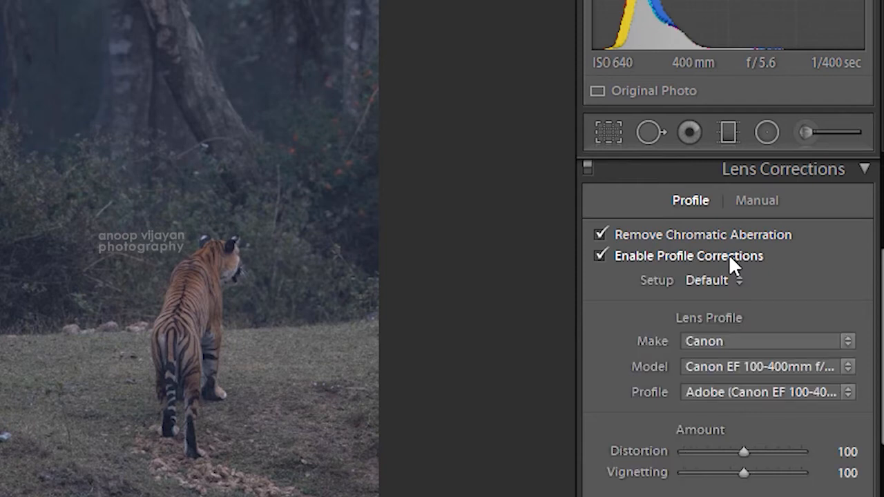
scroll(787, 313, "down", 3)
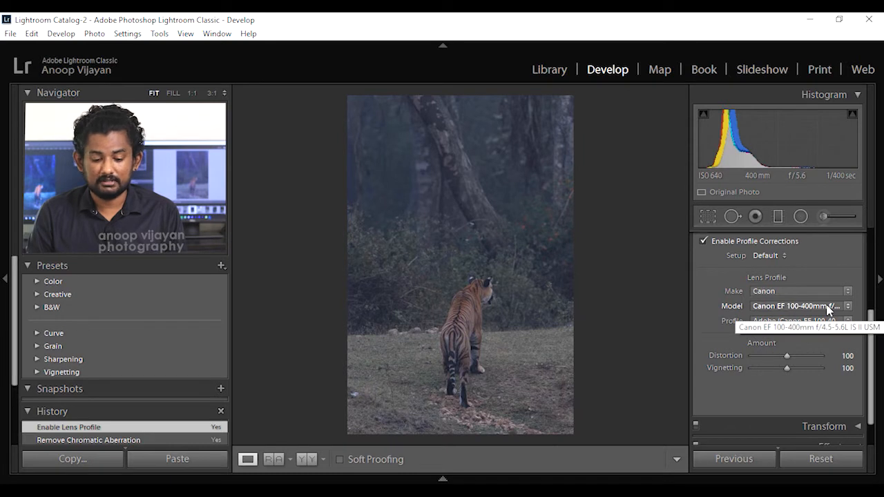
scroll(828, 309, "up", 3)
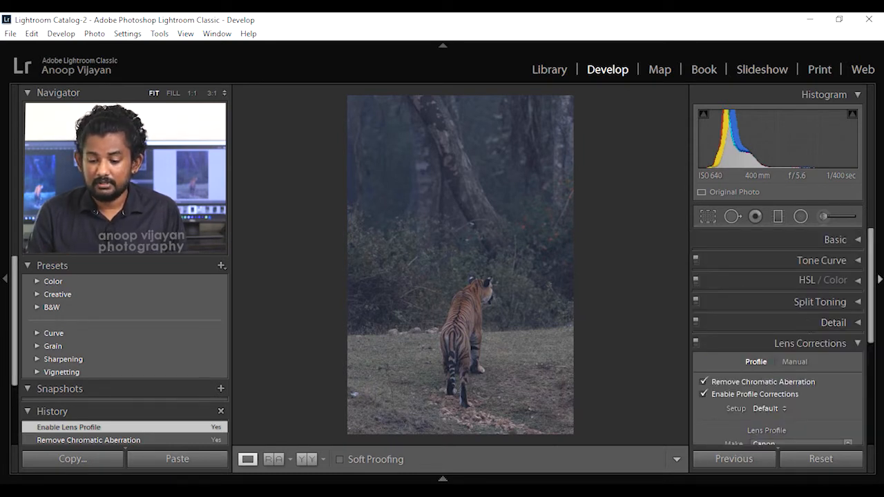
Change the photo's colour profile to Adobe Landscape in the Basic adjustments
left_click(853, 239)
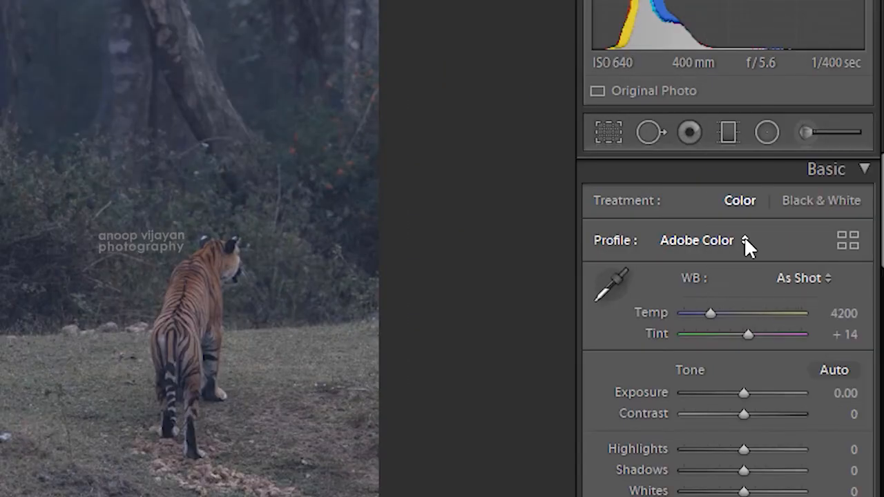
left_click(744, 240)
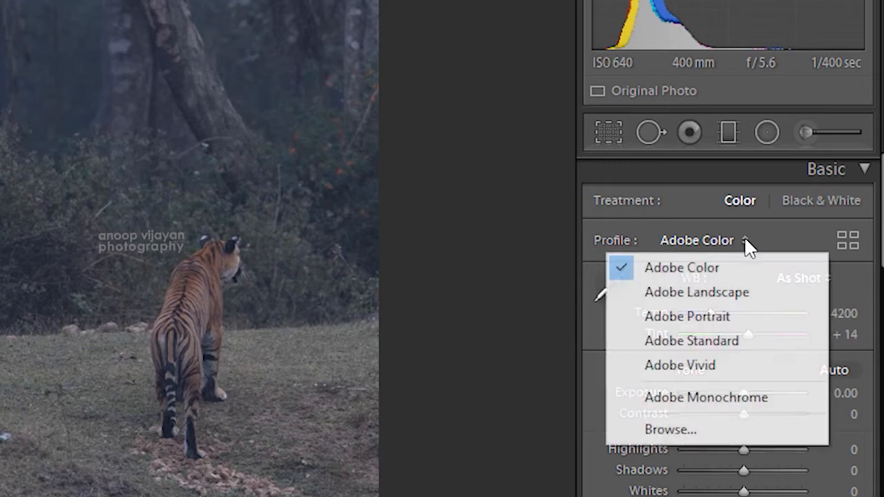
left_click(720, 299)
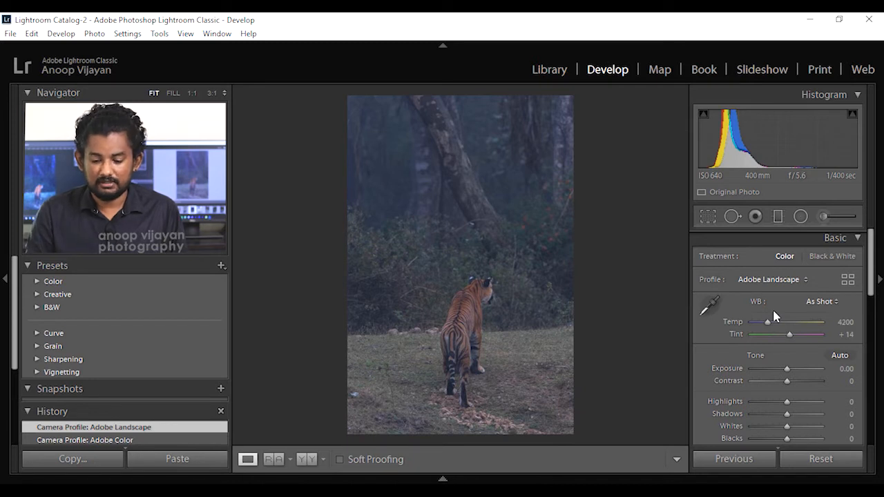
Darken the photo's deepest tones by setting Blacks to -20
scroll(765, 312, "down", 2)
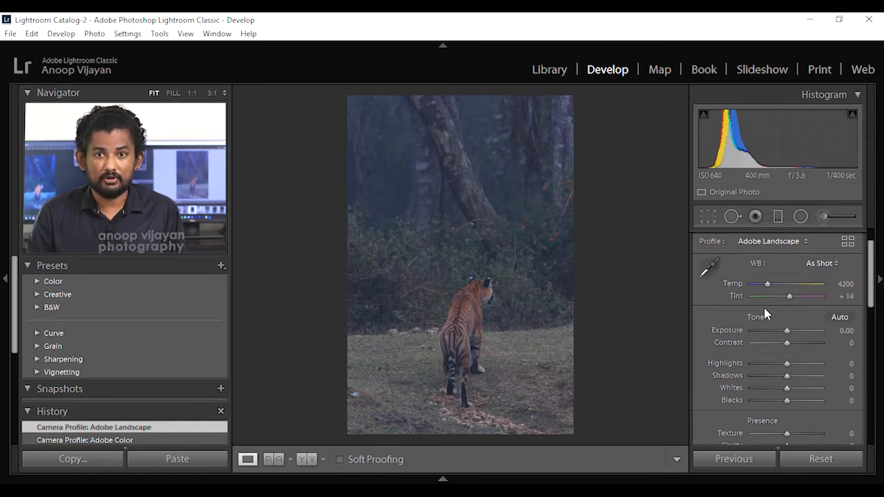
scroll(764, 309, "down", 1)
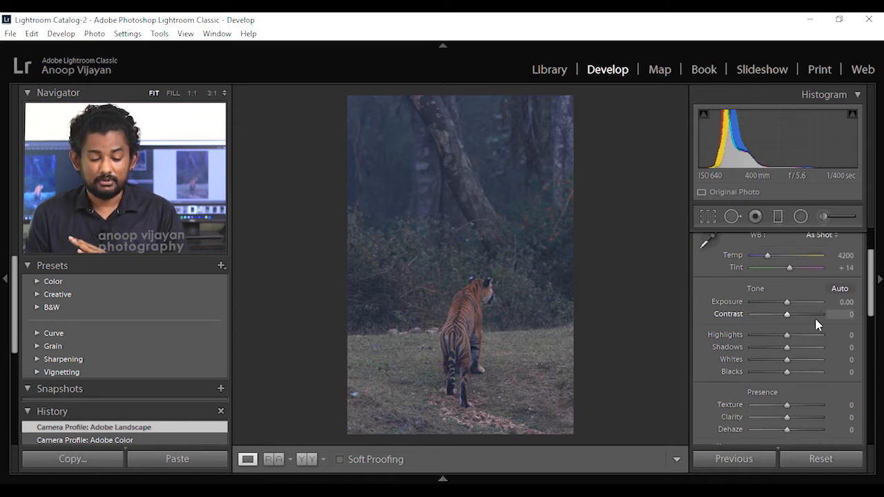
scroll(815, 324, "down", 1)
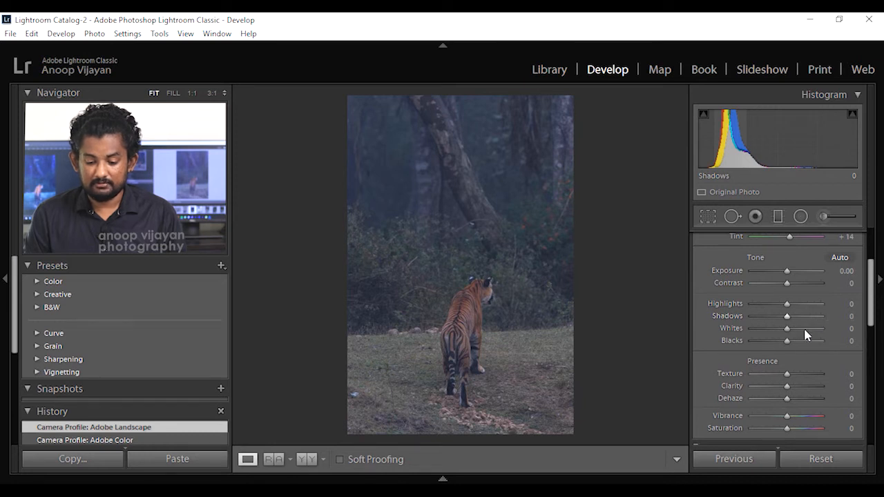
left_click_drag(788, 347, 780, 348)
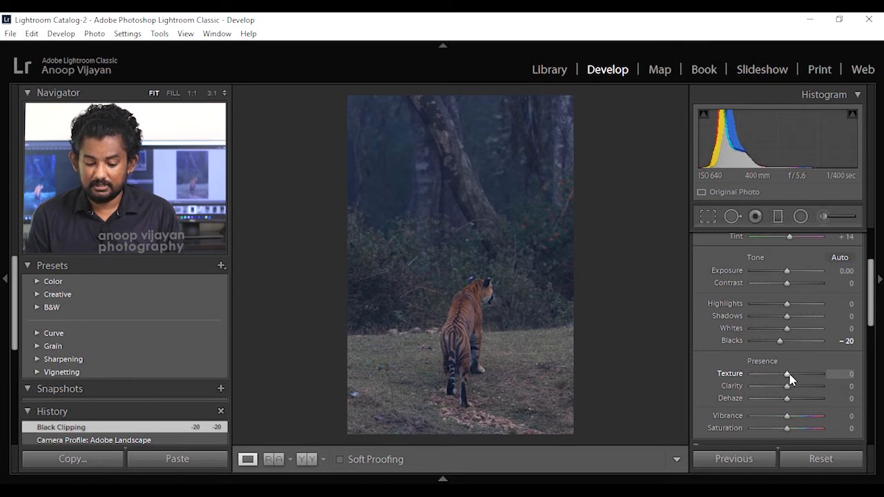
Set Texture to +14, Clarity to +12, Vibrance to +14 and Saturation to +12
left_click_drag(787, 376, 791, 376)
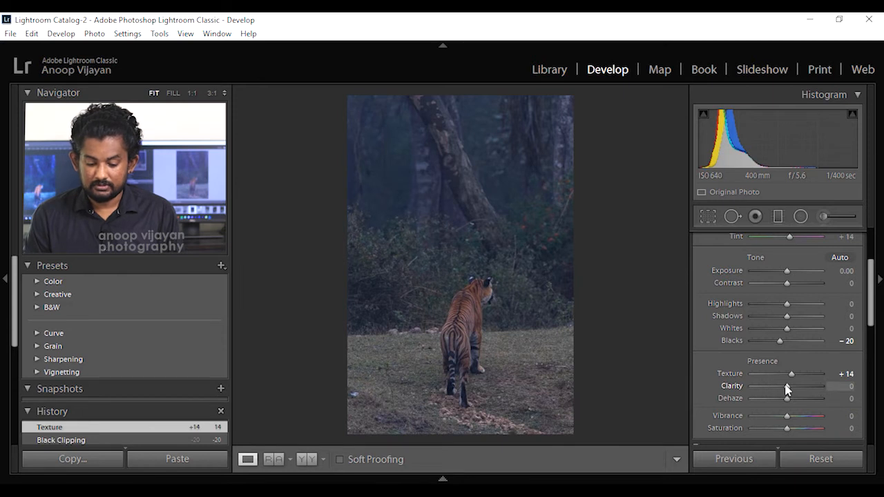
left_click_drag(786, 388, 791, 390)
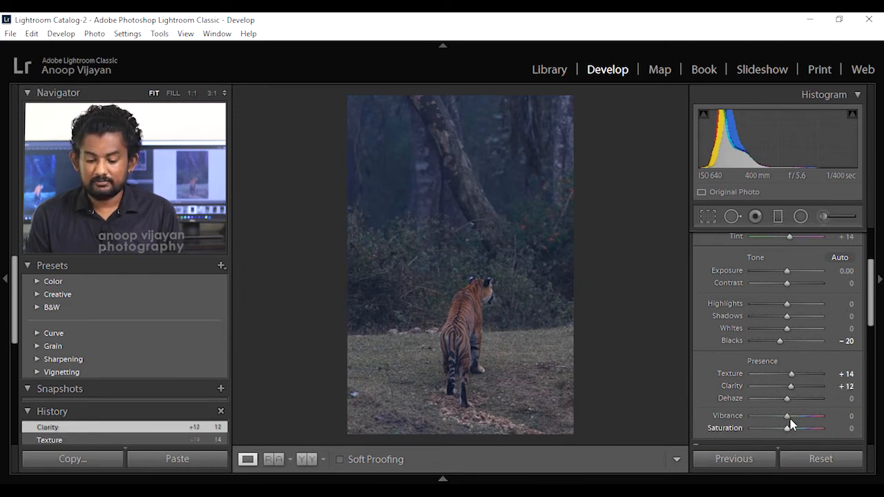
left_click_drag(786, 418, 791, 420)
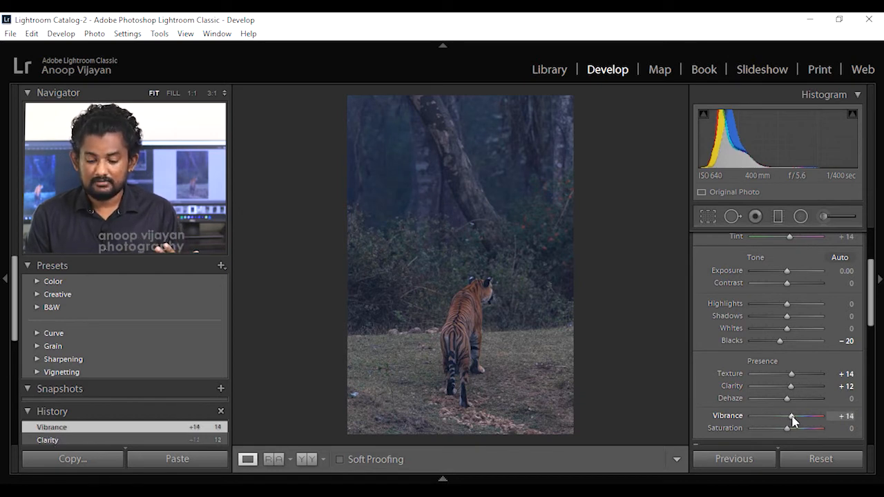
left_click_drag(787, 428, 791, 431)
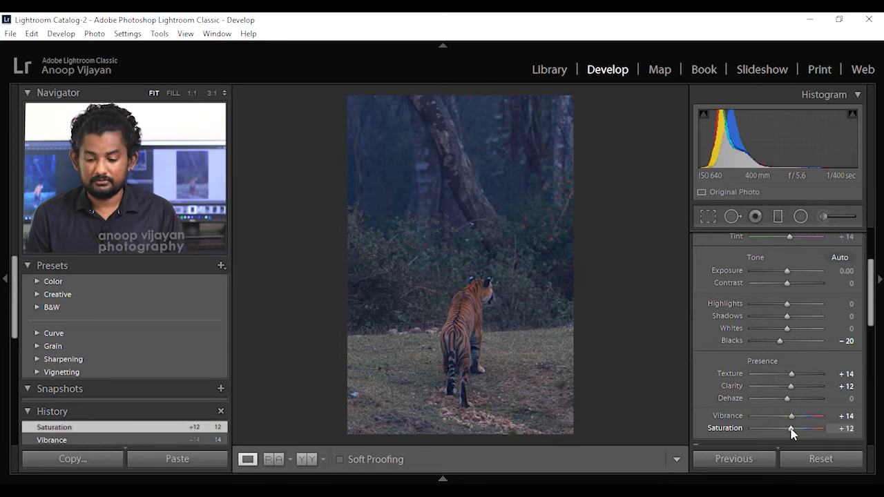
Adjust the Yellow and Green hues in the HSL settings
scroll(873, 364, "down", 3)
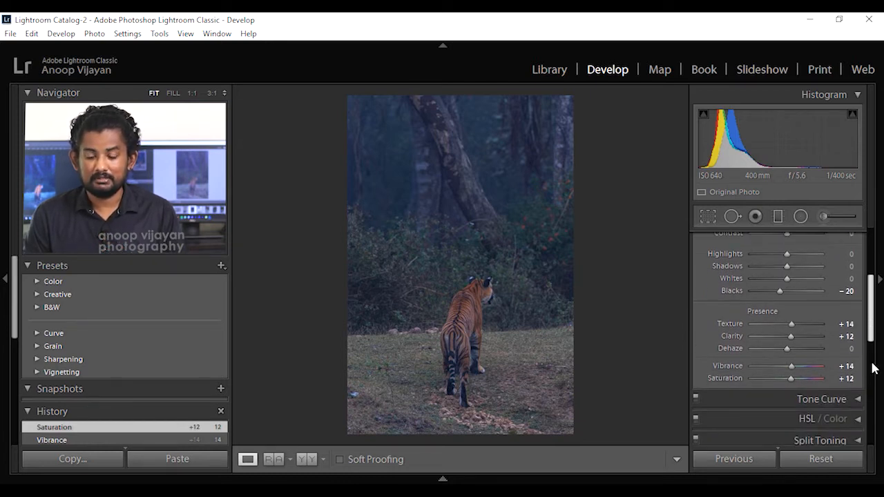
scroll(873, 368, "down", 2)
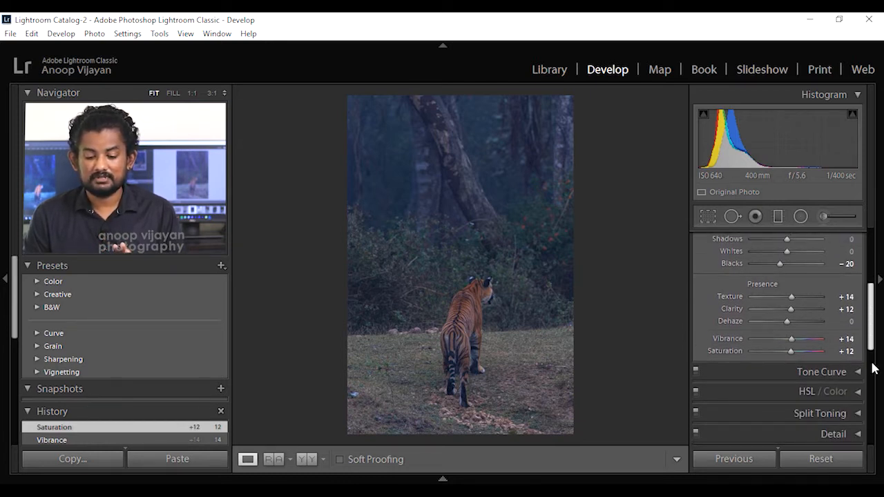
scroll(872, 345, "down", 7)
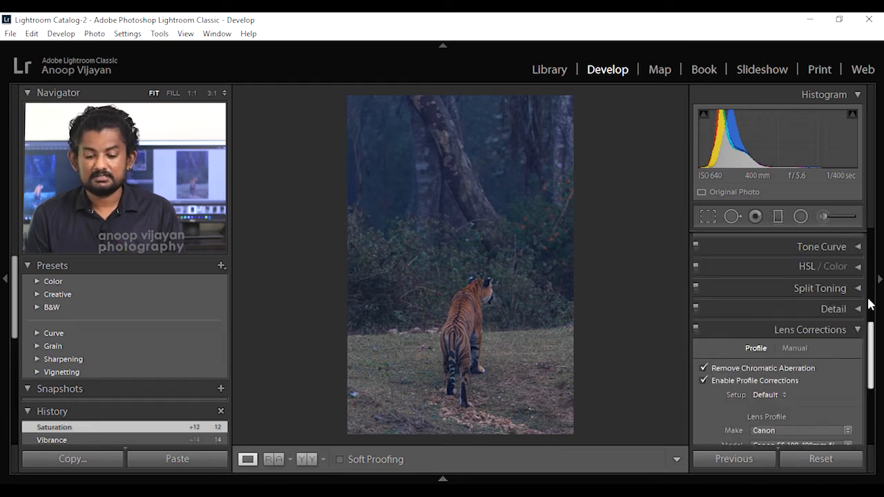
left_click(858, 267)
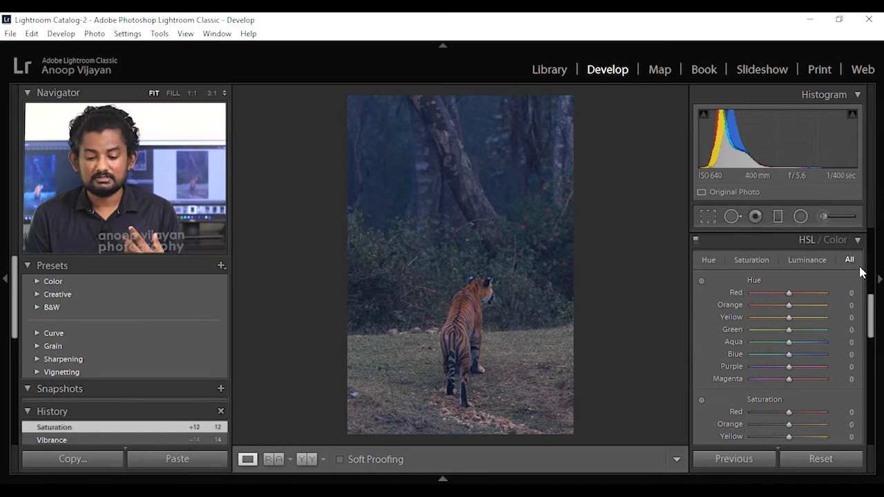
scroll(848, 341, "down", 5)
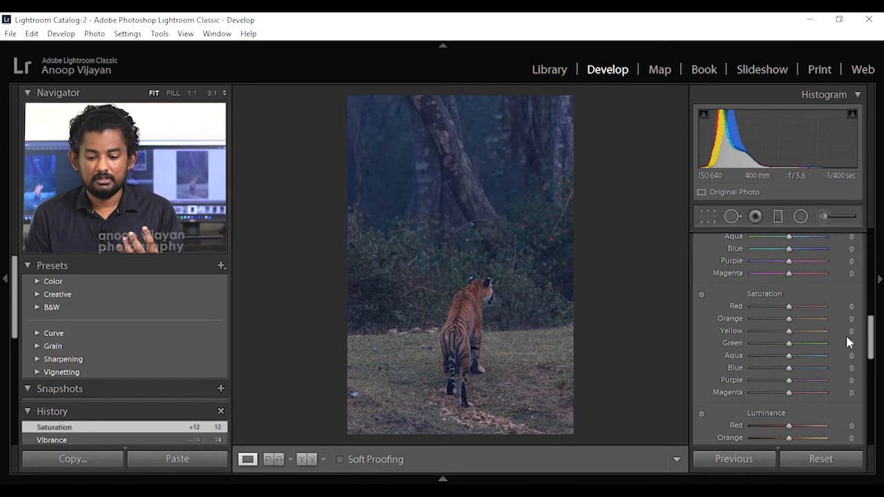
scroll(846, 341, "down", 4)
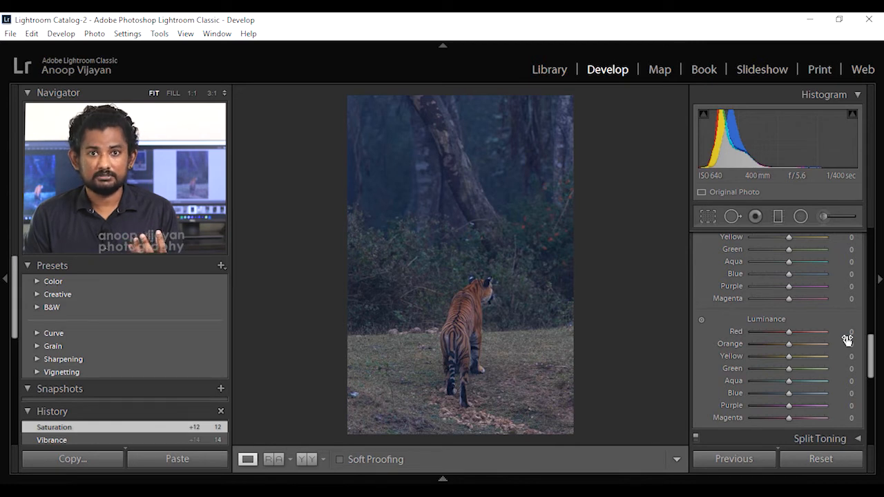
scroll(869, 369, "up", 4)
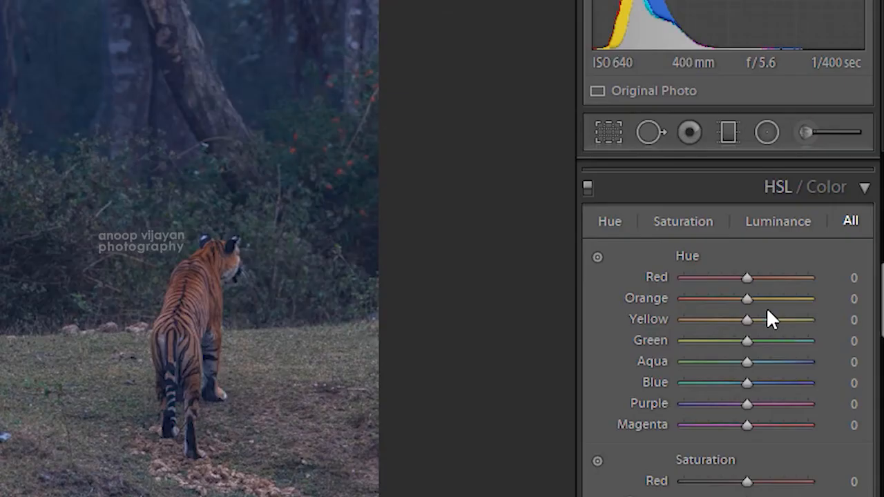
mouse_move(788, 314)
left_mouse_down()
mouse_move(801, 314)
mouse_move(799, 326)
left_mouse_up()
left_click_drag(751, 340, 765, 373)
Set the HSL luminance to +31 for Orange, +50 for Yellow and -49 for Green
scroll(765, 373, "down", 3)
scroll(765, 373, "down", 3)
left_click_drag(747, 271, 714, 322)
left_click_drag(766, 291, 776, 291)
left_click_drag(772, 271, 764, 271)
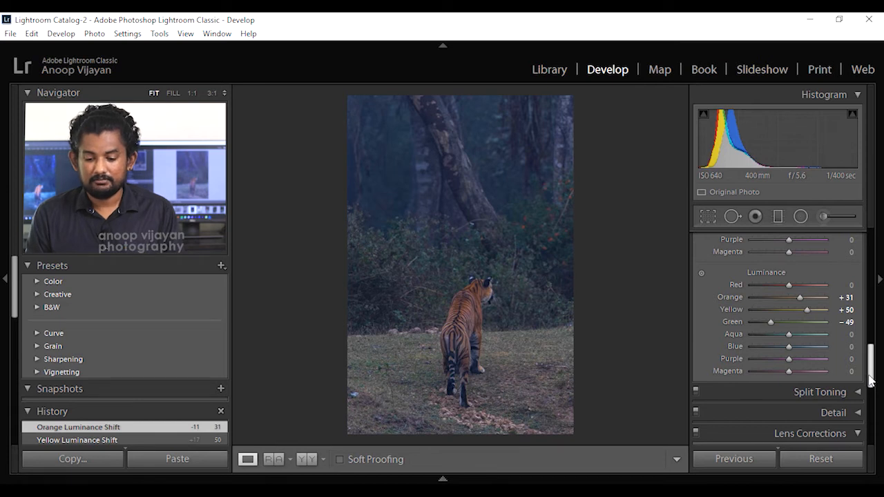
Set the Color noise reduction to 65 in the Detail settings
scroll(869, 380, "down", 5)
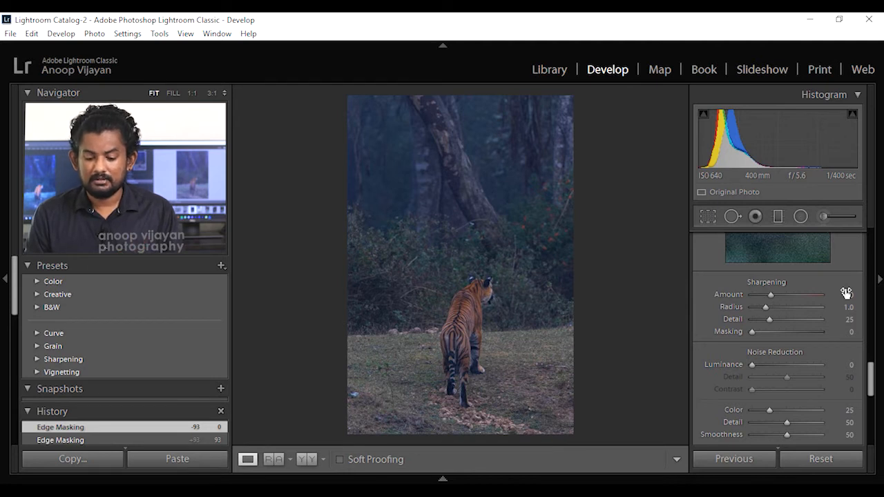
scroll(827, 347, "down", 1)
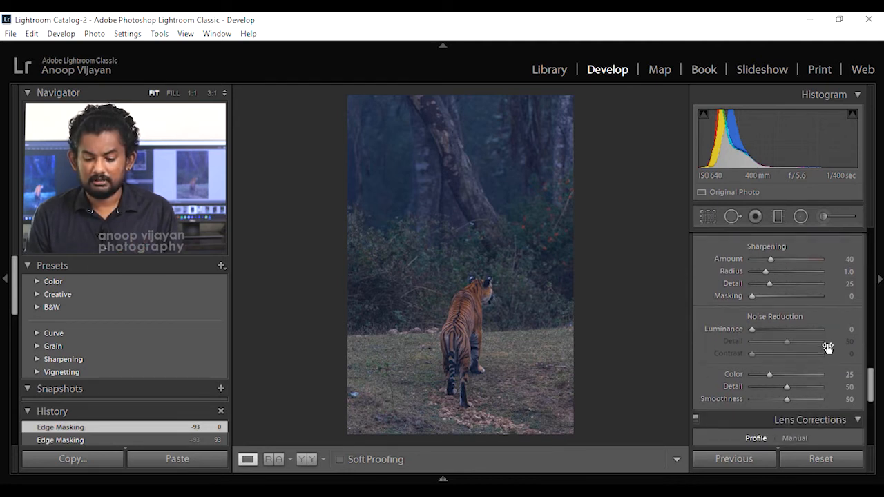
left_click_drag(770, 378, 800, 380)
scroll(797, 355, "down", 3)
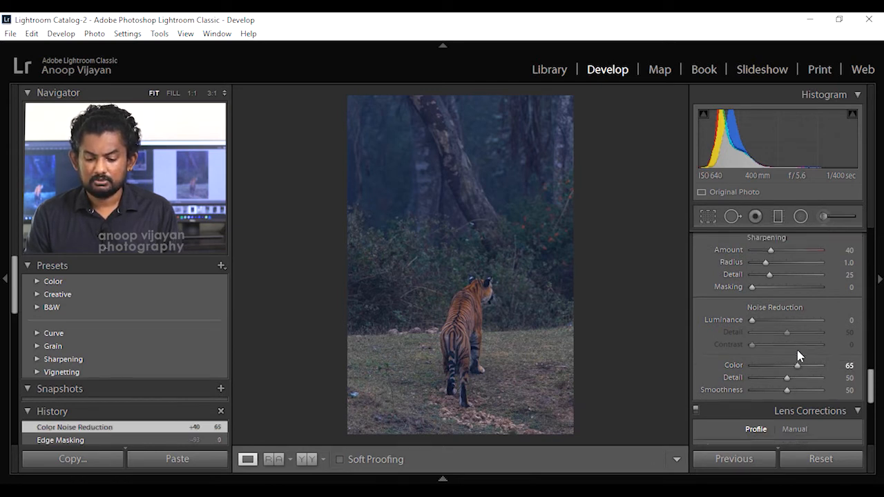
Export the photo to the hard drive as a PSD with the sRGB colour space and 16 bits/component
scroll(797, 354, "down", 8)
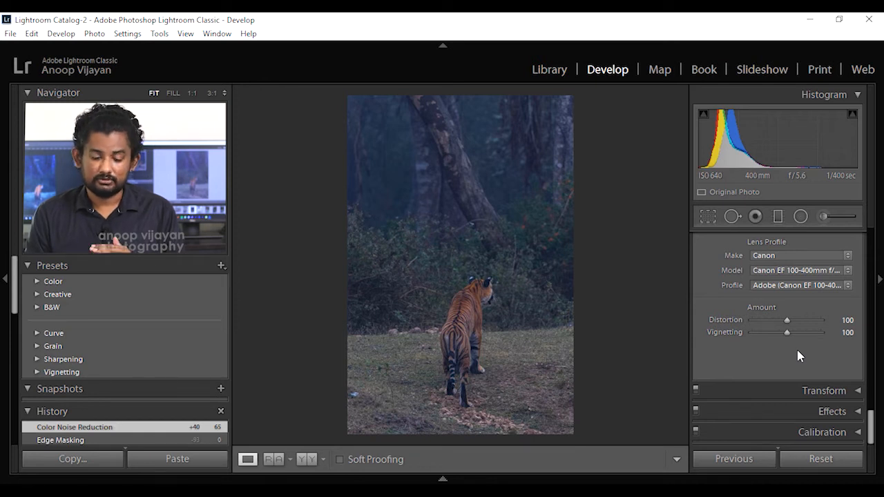
left_click(10, 33)
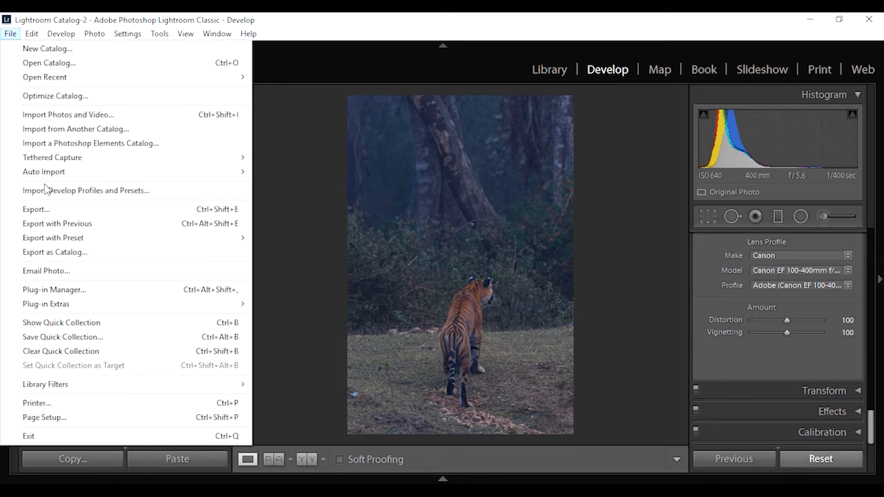
left_click(41, 209)
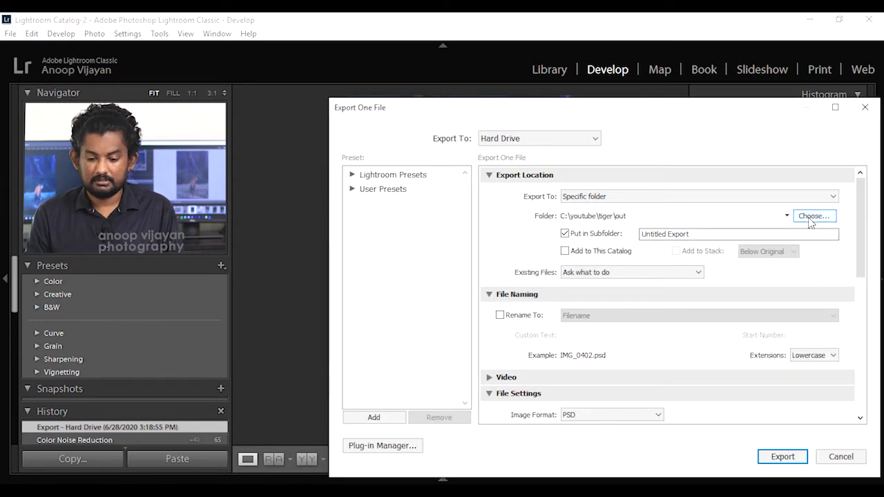
scroll(745, 311, "down", 8)
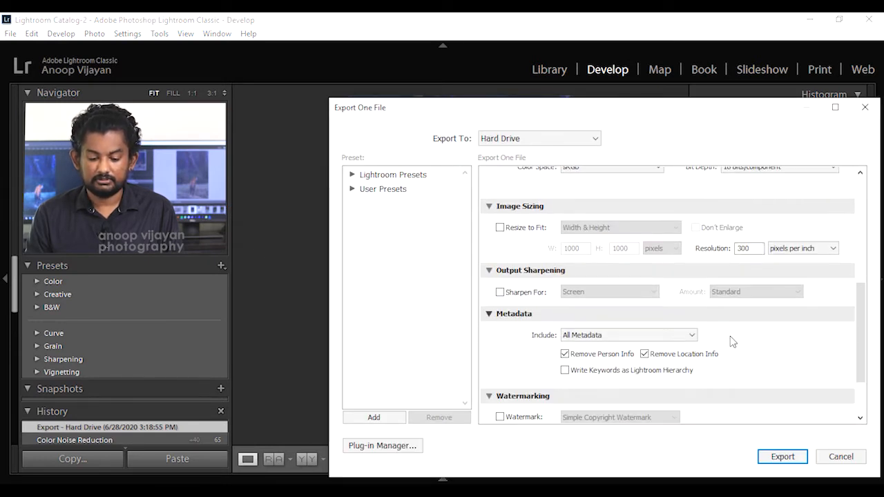
scroll(731, 342, "up", 5)
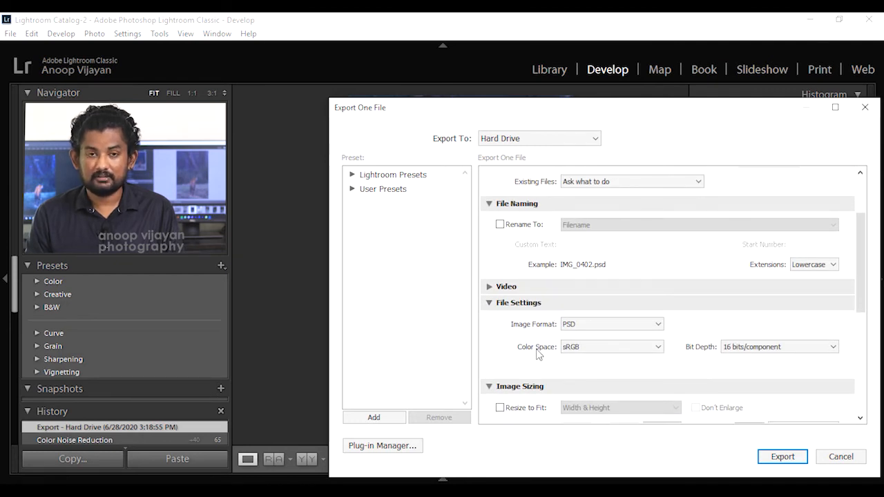
left_click(773, 457)
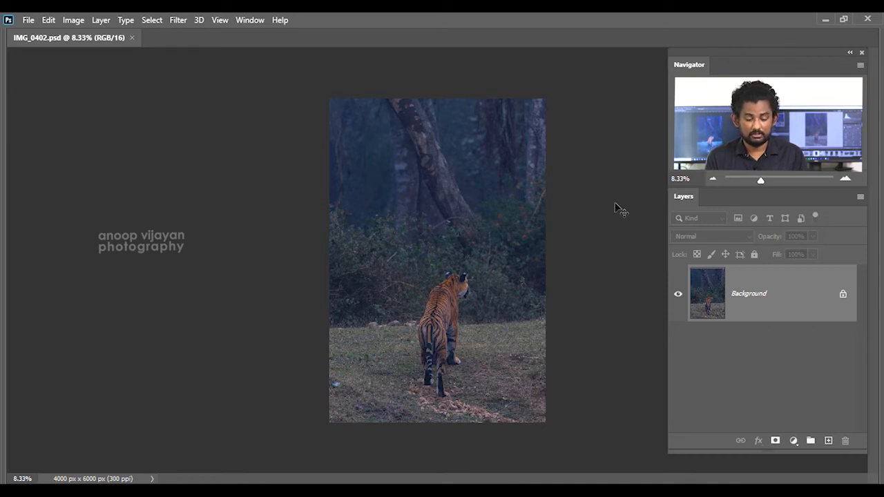
Add a Color Lookup adjustment layer using the FoggyNight.3DL LUT and reduce its opacity to 57%
left_click(794, 444)
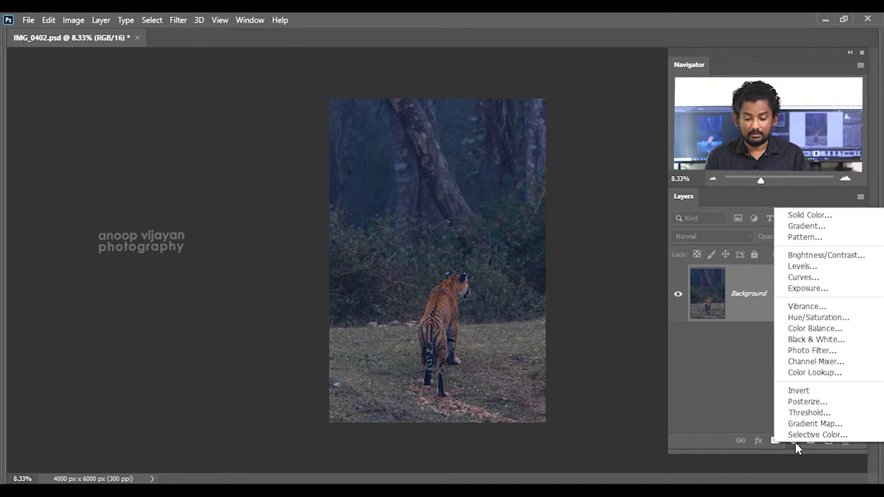
left_click(810, 367)
left_click(765, 291)
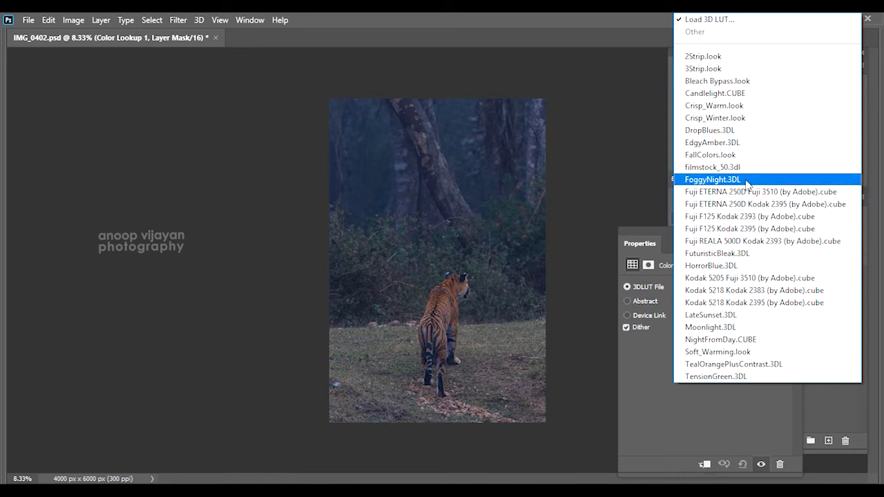
left_click(712, 179)
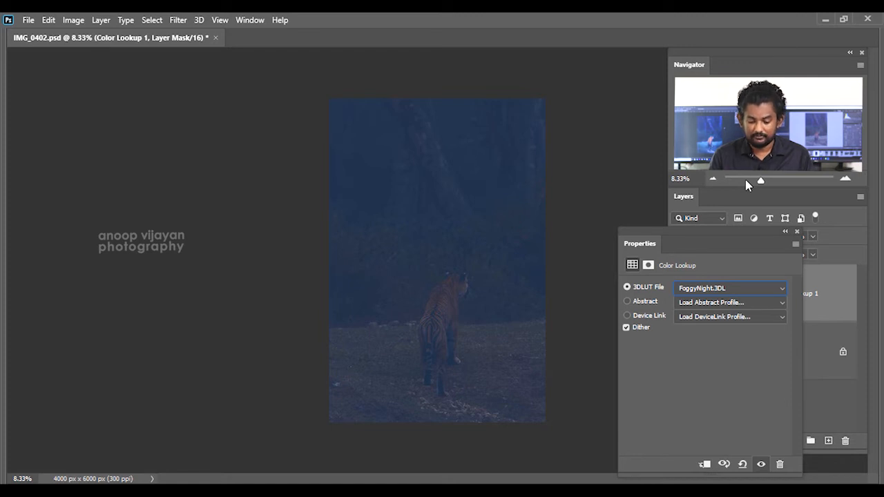
left_click(795, 232)
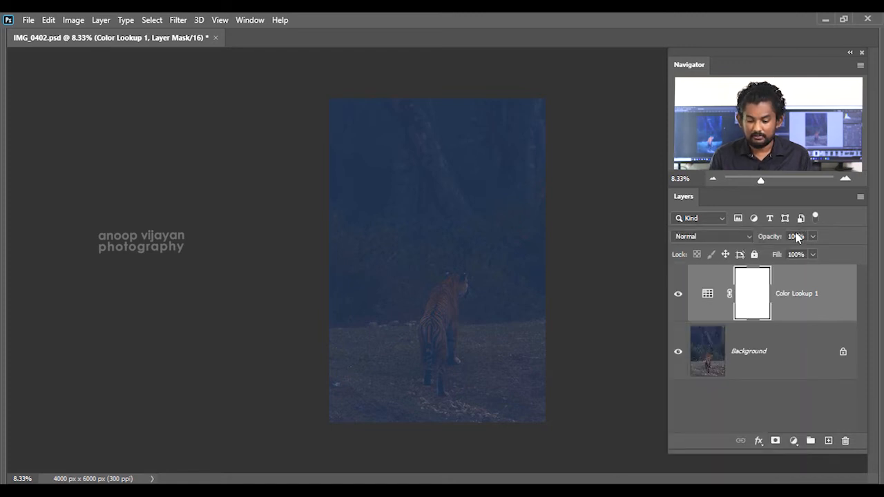
left_click(813, 236)
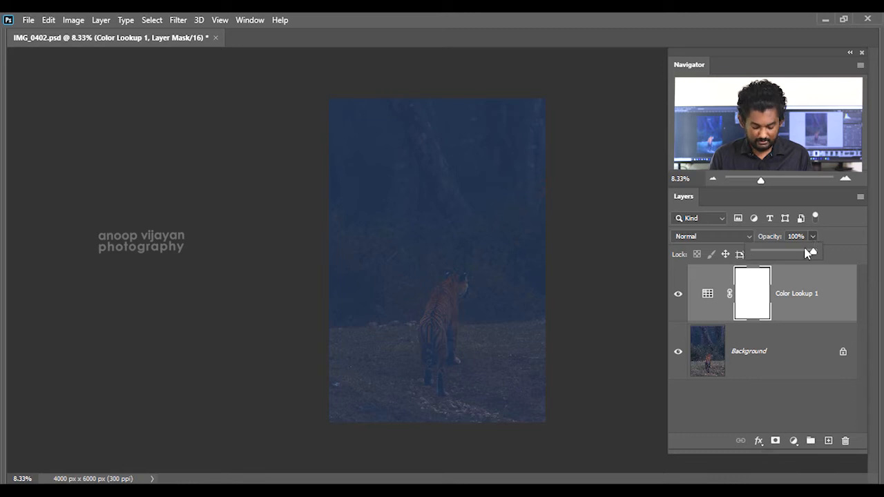
left_click_drag(806, 250, 787, 254)
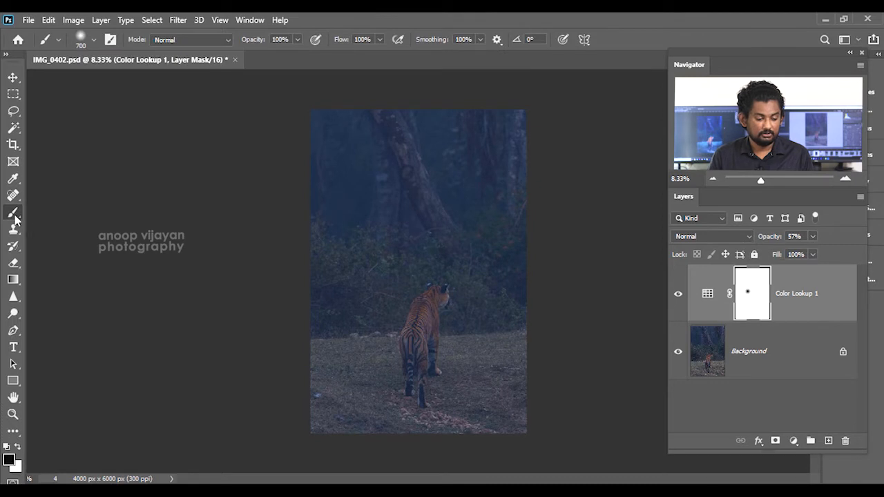
Paint black on the Color Lookup mask over the tiger's back with the Brush, starting at 17% brush opacity
right_click(15, 219)
left_click(39, 214)
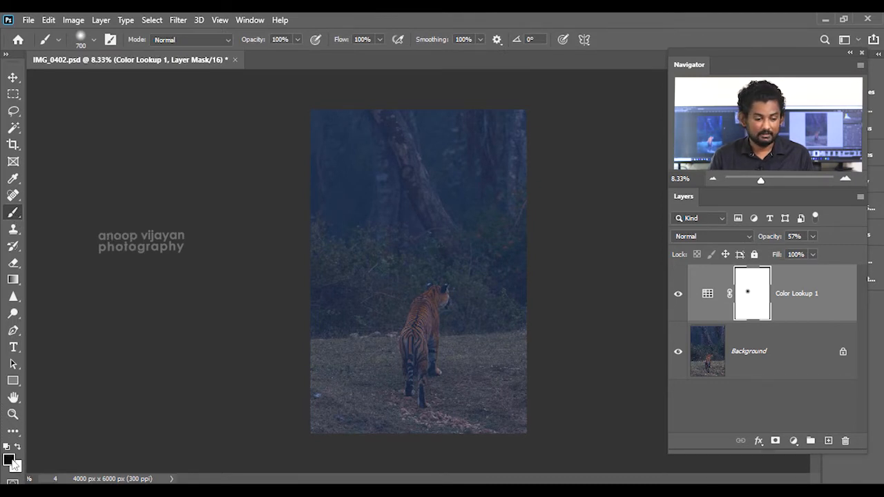
left_click(299, 40)
left_click(275, 54)
left_click_drag(275, 54, 248, 54)
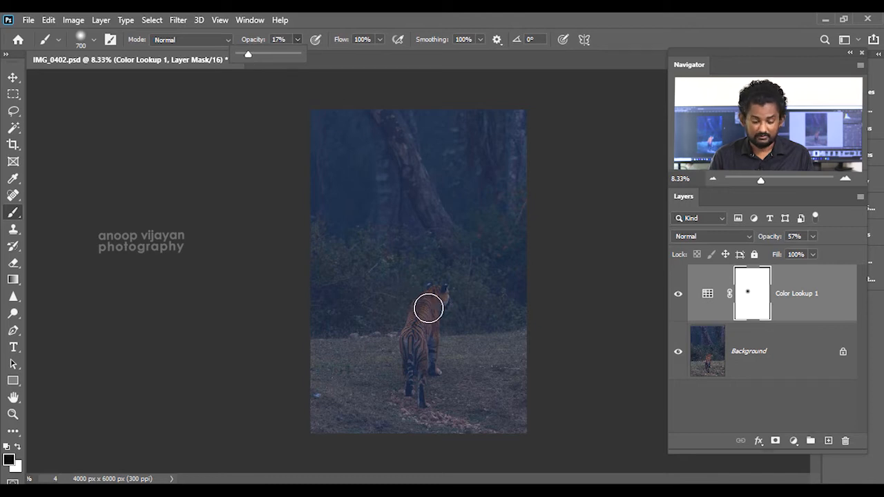
left_click_drag(428, 308, 421, 320)
mouse_move(429, 314)
left_mouse_down()
mouse_move(424, 331)
mouse_move(433, 341)
left_mouse_up()
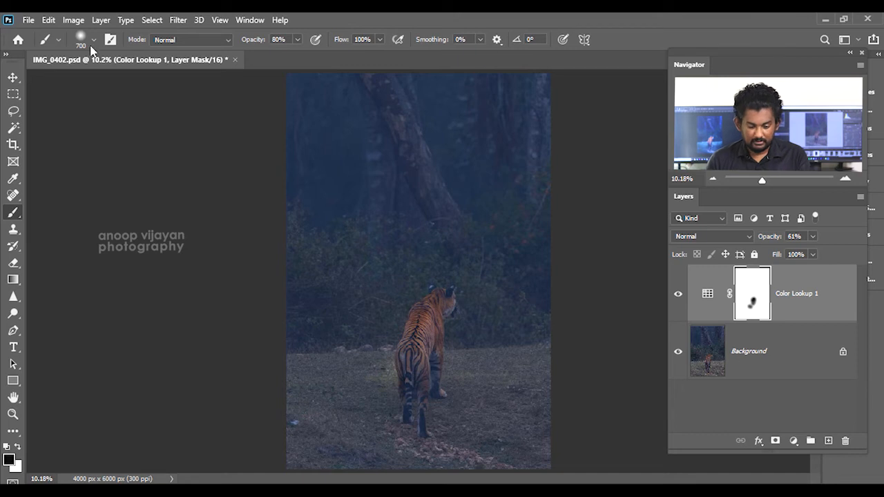
Mask the lookup effect off the tiger's body and the surrounding grass with black at 80% brush opacity
scroll(457, 293, "up", 3)
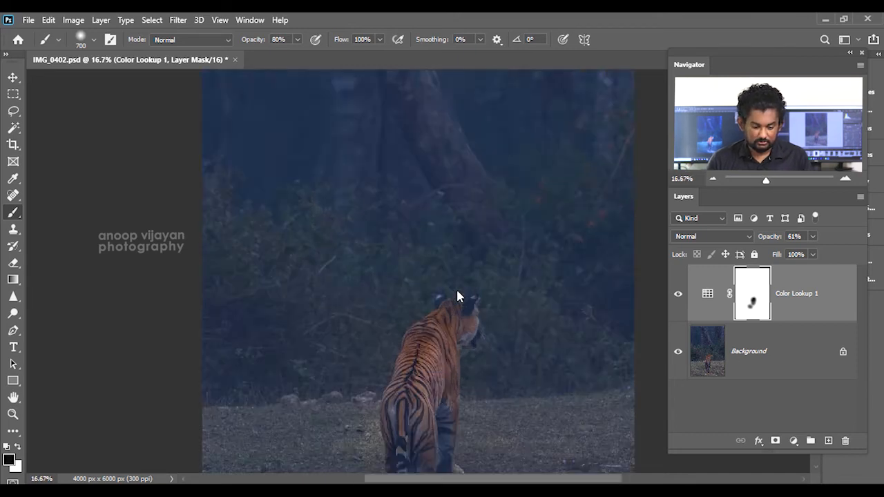
left_click_drag(477, 345, 436, 211)
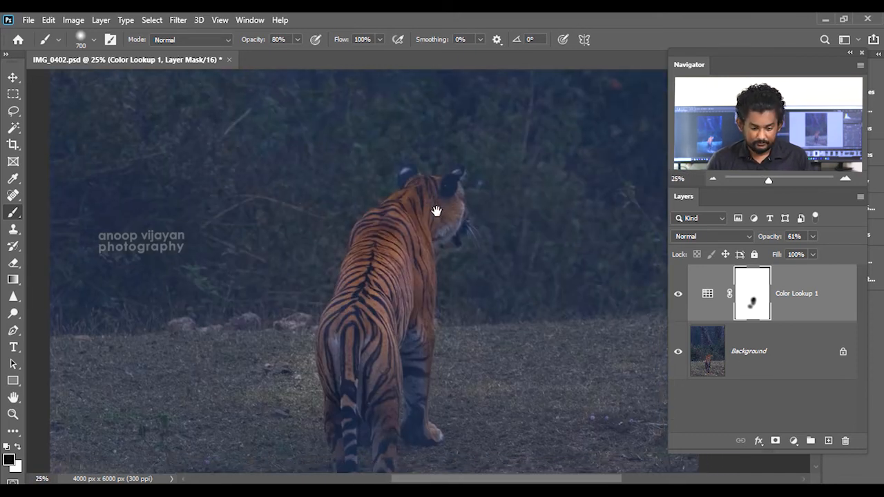
left_click_drag(386, 325, 391, 126)
left_click_drag(352, 332, 511, 422)
left_click_drag(449, 104, 440, 262)
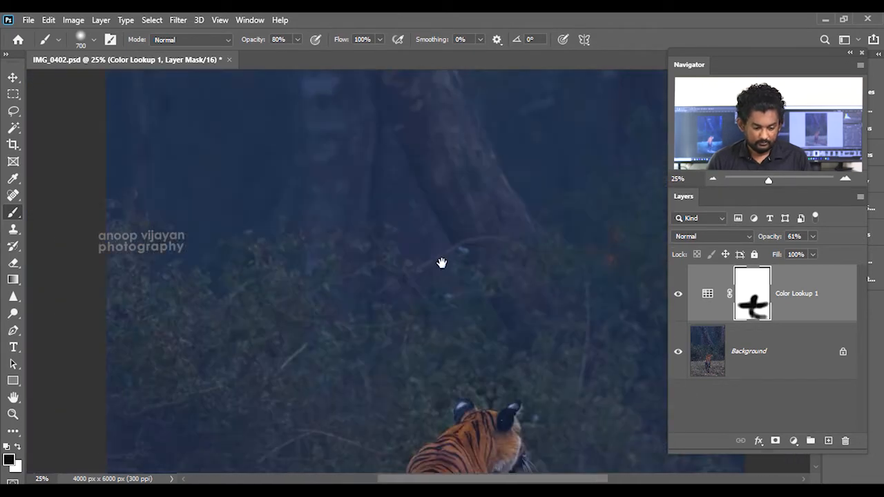
Extend the black mask painting over the bushes and tree trunks, reducing the brush opacity to 46%
left_click_drag(200, 380, 290, 318)
left_click_drag(391, 156, 484, 333)
key("4")
key("6")
left_click_drag(387, 138, 442, 303)
left_click_drag(497, 173, 247, 253)
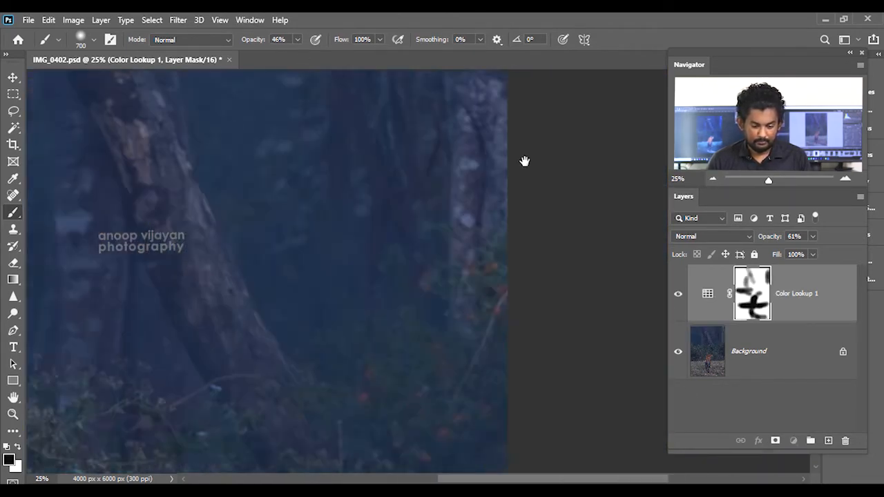
Paint white on the Color Lookup mask over the grass around the tiger's legs to restore the effect
scroll(522, 330, "down", 3)
left_click(17, 448)
left_click_drag(359, 356, 448, 380)
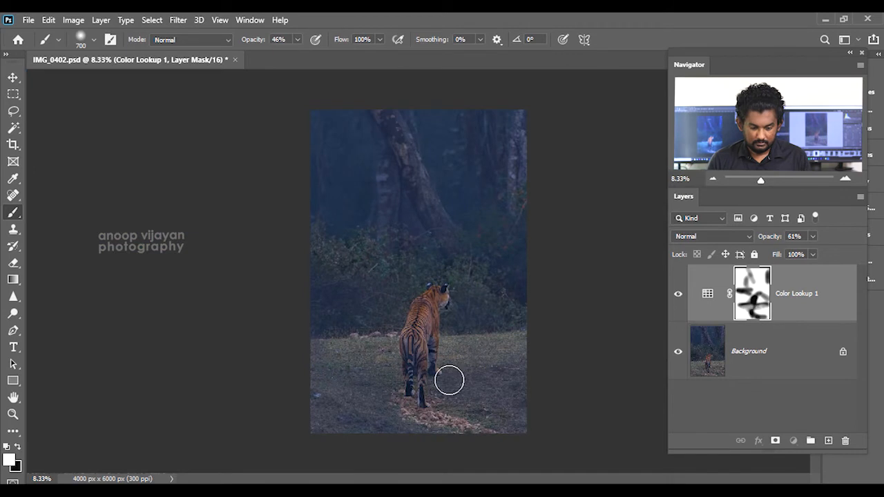
Refine the mask over the tiger's body with black, using brush sizes of 250 and 500
left_click(17, 448)
mouse_move(420, 301)
left_mouse_down()
mouse_move(416, 336)
mouse_move(440, 331)
left_mouse_up()
key("bracketleft")
key("bracketleft")
key("bracketleft")
key("bracketleft")
key("bracketleft")
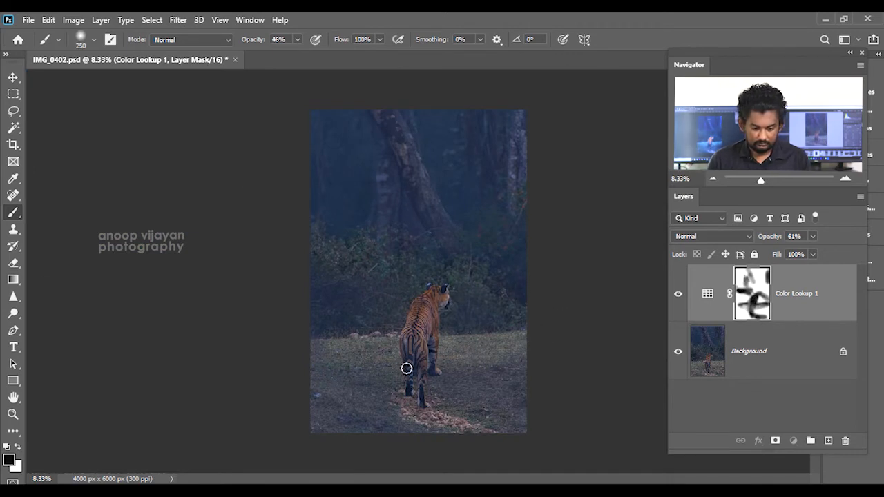
key("bracketright")
key("bracketright")
key("bracketright")
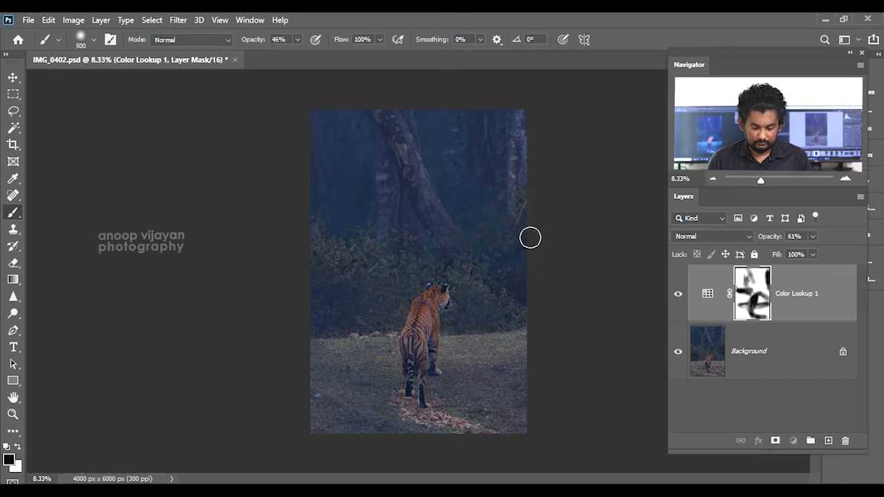
Sample colours from the bushes and grass with the Background layer selected to examine their tint, without changing the foreground colour
key("i")
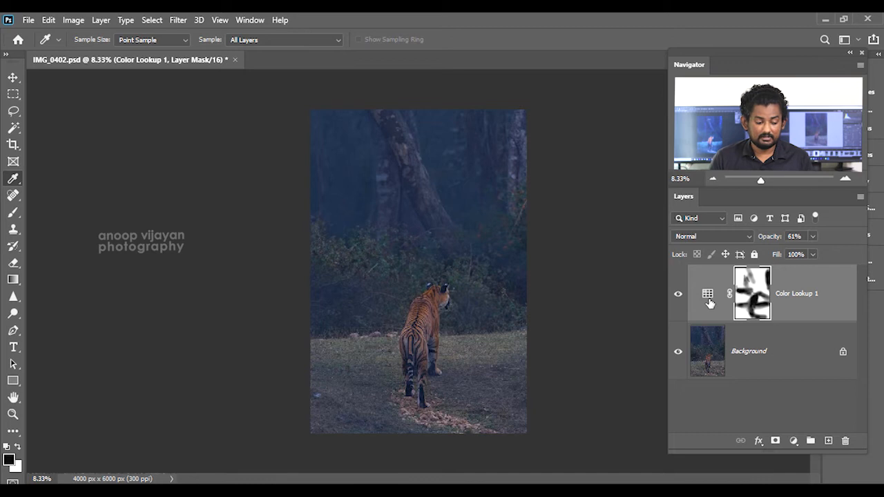
left_click(707, 351)
left_click(9, 459)
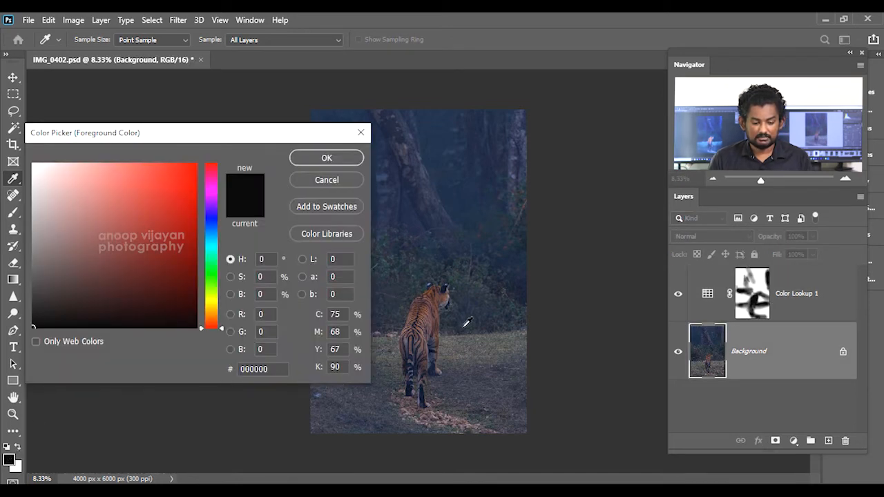
left_click(483, 321)
left_click(462, 285)
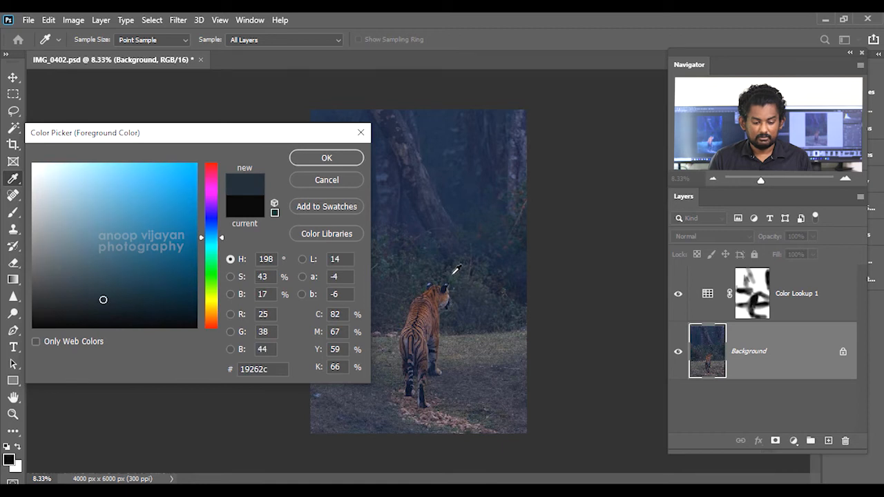
left_click(439, 267)
left_click(401, 283)
left_click(403, 385)
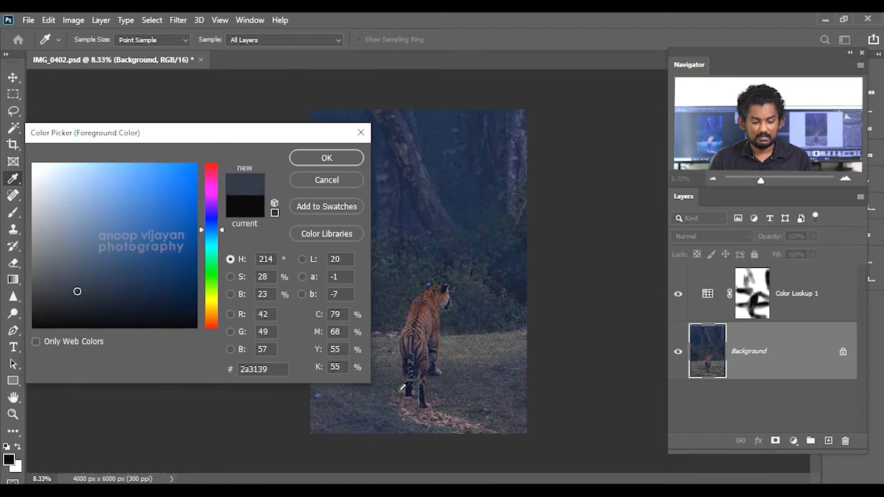
left_click(380, 406)
left_click(485, 377)
left_click(481, 366)
left_click(449, 334)
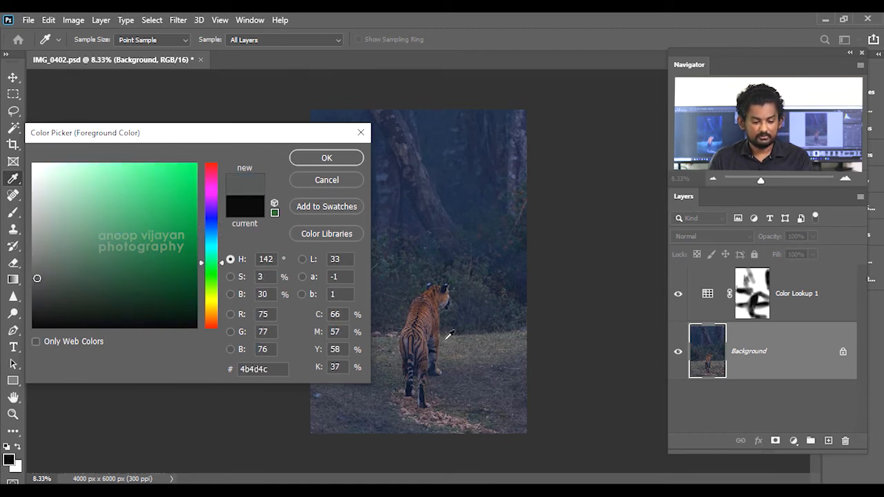
left_click(461, 316)
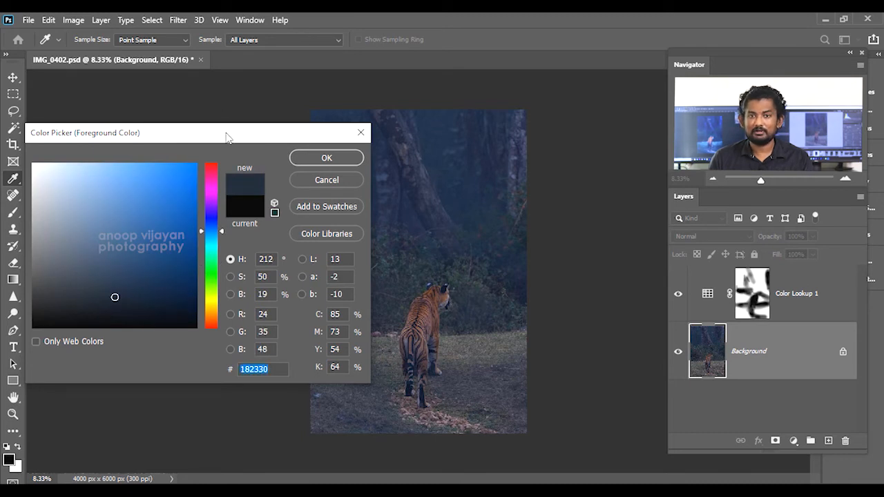
left_click_drag(214, 131, 266, 147)
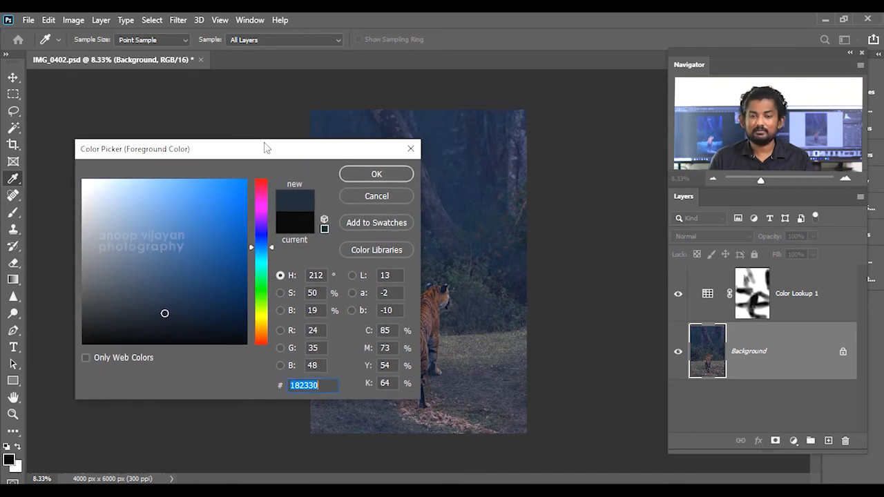
left_click(359, 196)
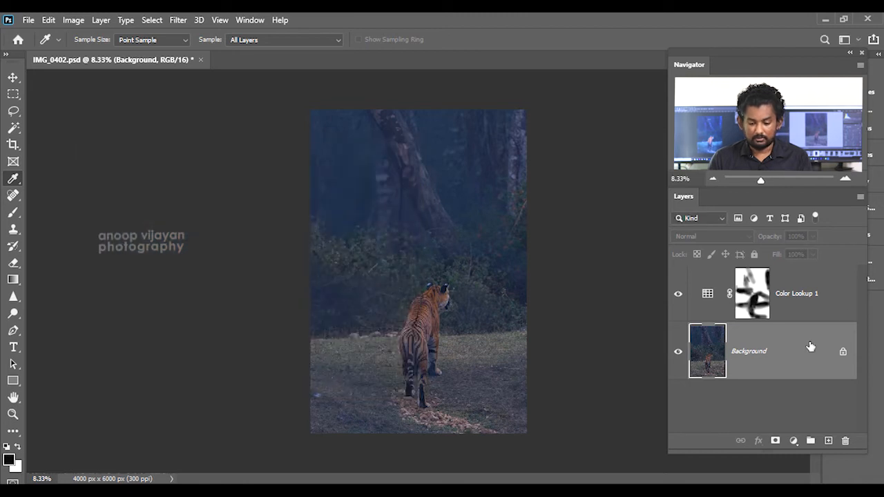
Duplicate the Background layer, place the copy above the Color Lookup layer and set its blend mode to Color Dodge
key("ctrl+j")
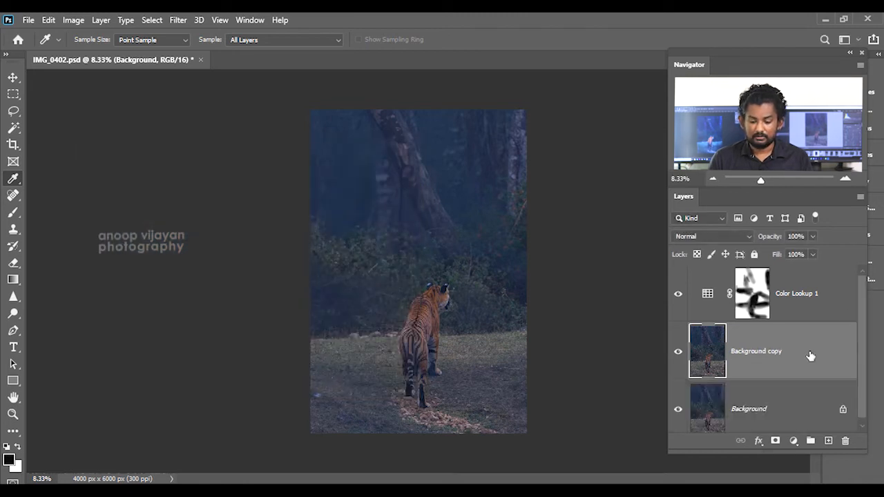
left_click_drag(810, 356, 813, 282)
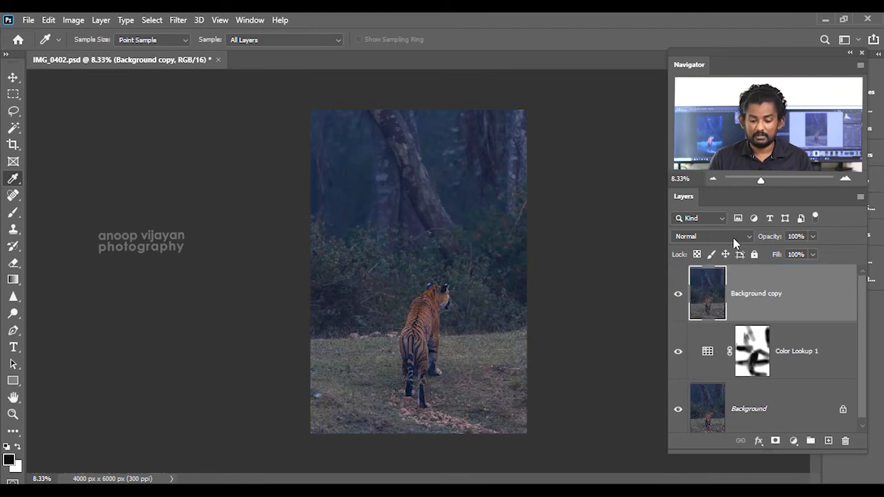
left_click(735, 238)
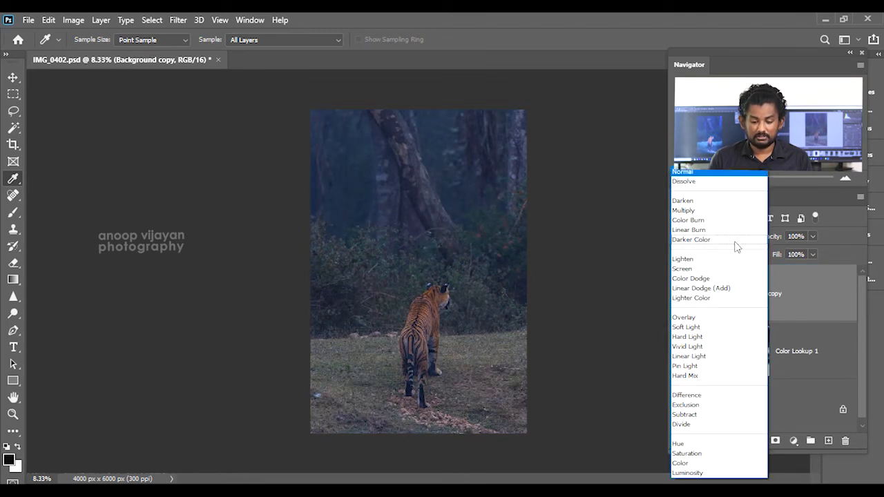
left_click(717, 278)
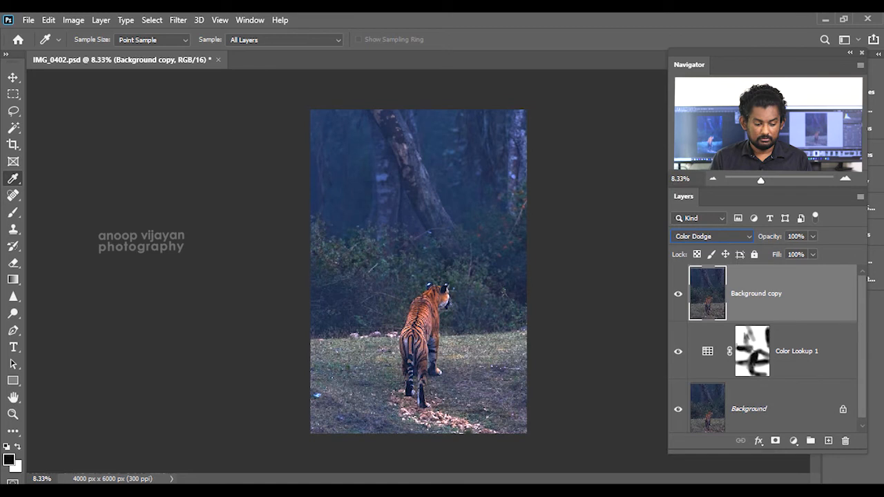
Sample colours from the tiger, grass, fallen leaves and forest, accepting the dark blue 112440 as the foreground colour
left_click(9, 460)
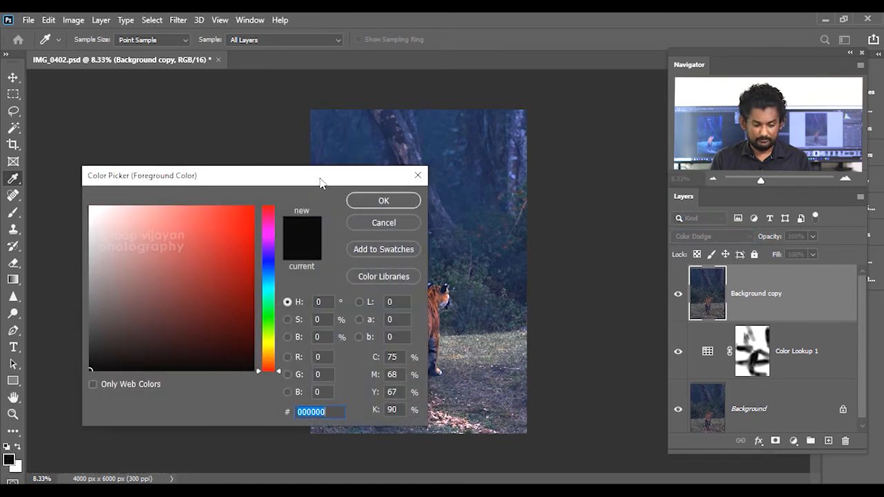
left_click_drag(339, 184, 291, 167)
left_click(430, 313)
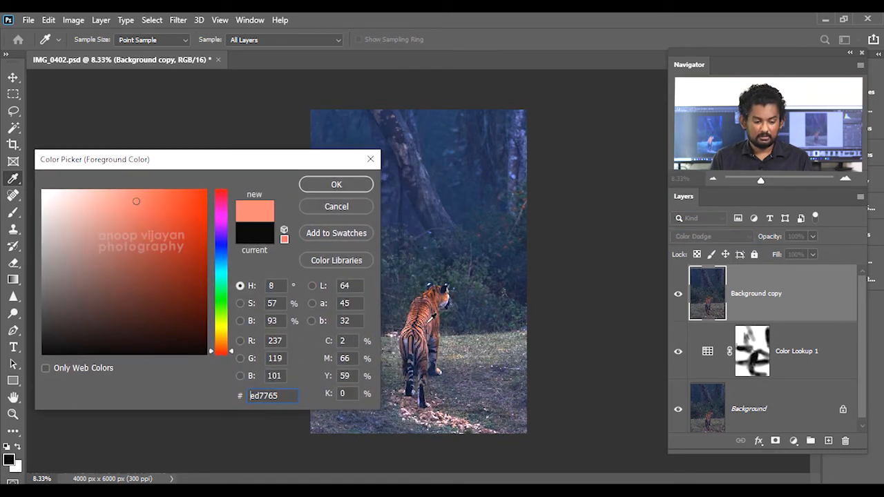
left_click(466, 345)
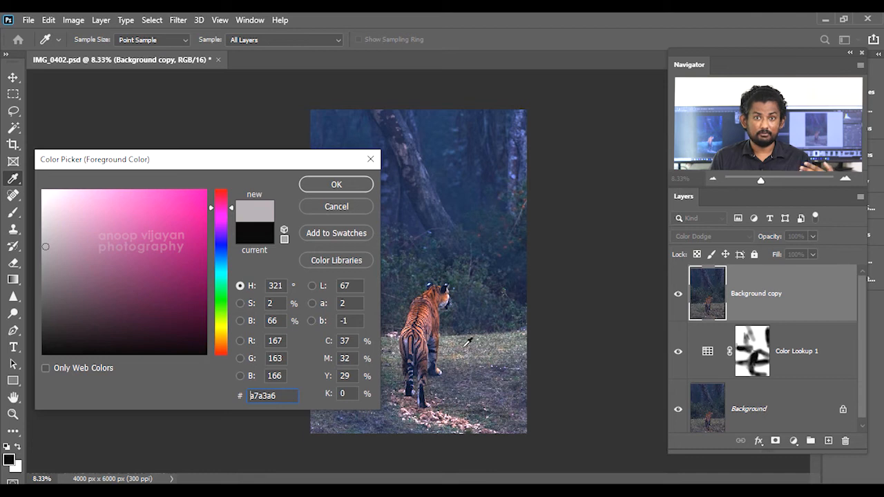
left_click(436, 413)
left_click(450, 178)
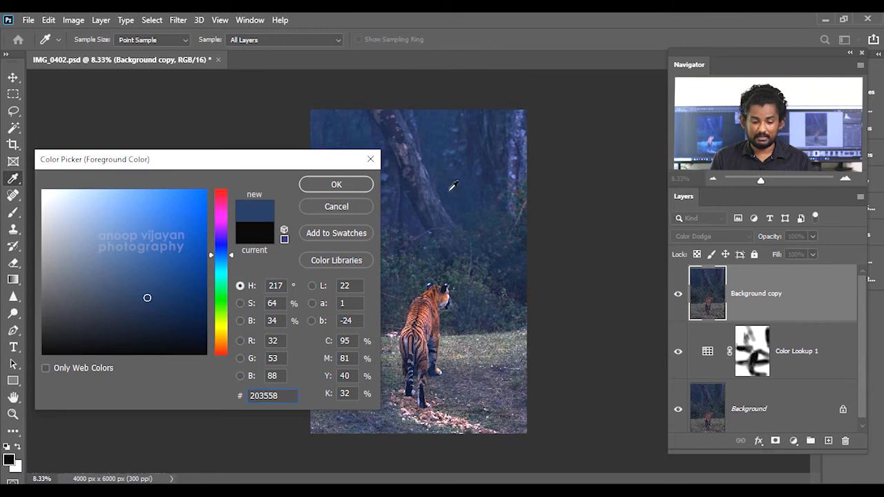
left_click(467, 203)
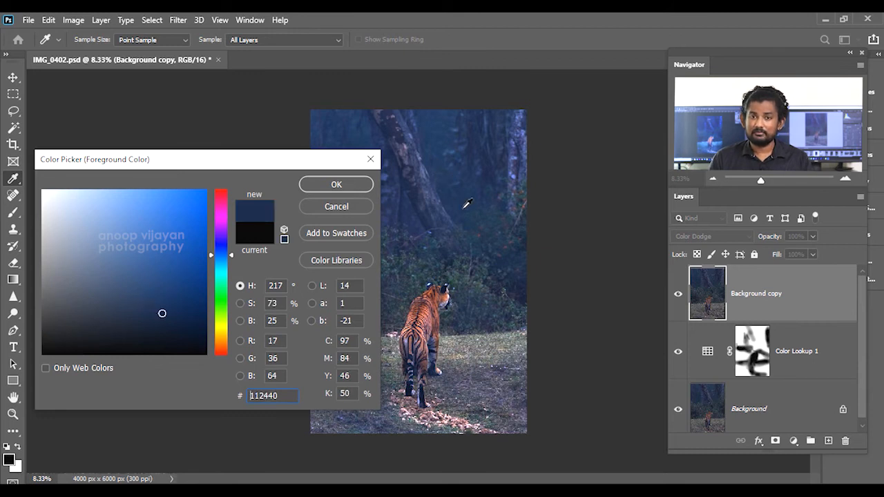
key("Return")
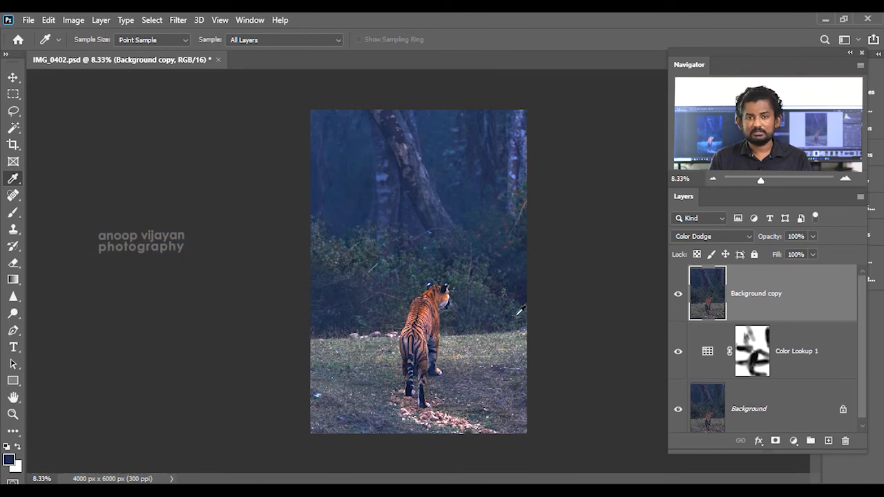
Reduce the opacity of the Color Dodge layer to 64%
left_click(812, 237)
left_click(790, 253)
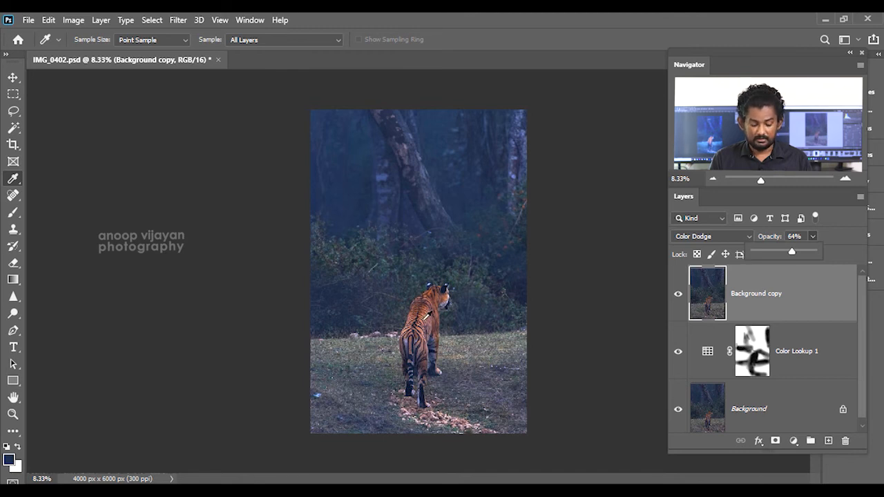
Duplicate the Background layer, place the copy at the top of the layer stack and set its blend mode to Screen
key("b")
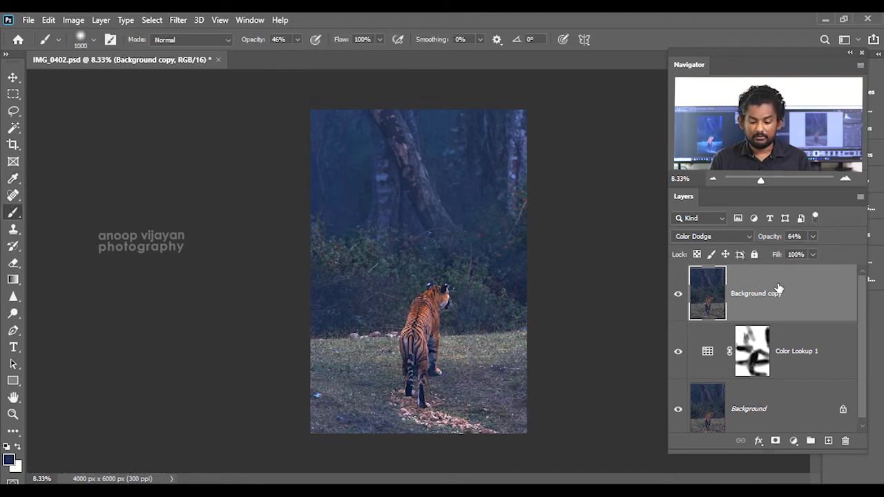
right_click(766, 411)
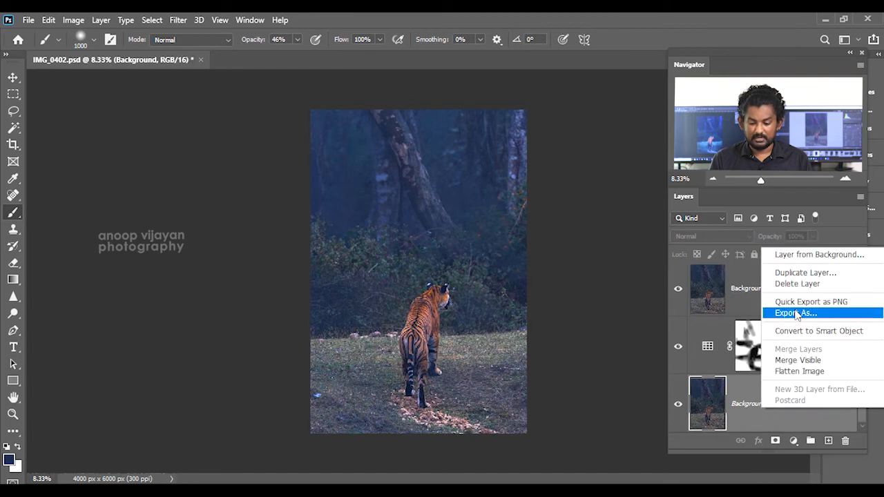
left_click(806, 274)
left_click(853, 206)
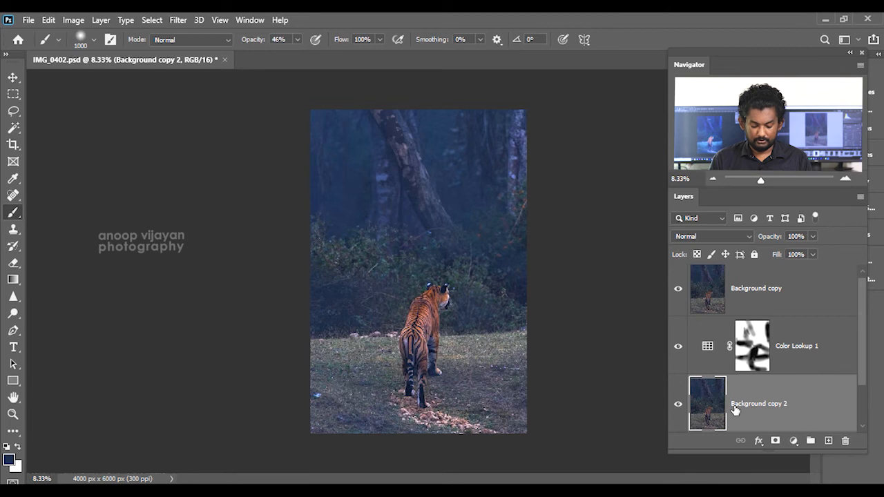
left_click_drag(734, 409, 746, 276)
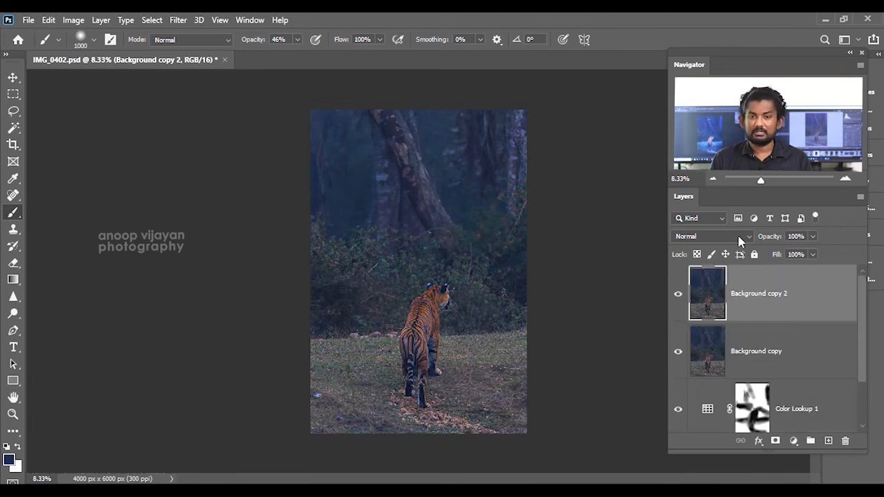
left_click(740, 239)
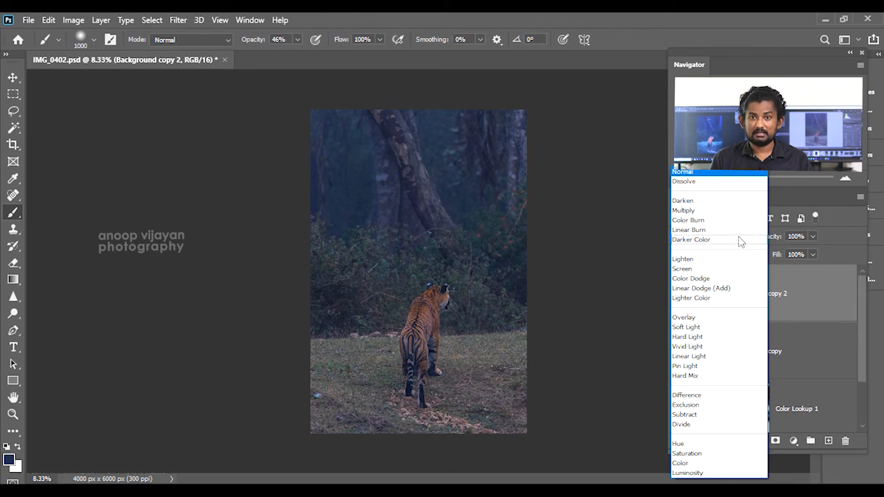
left_click(719, 269)
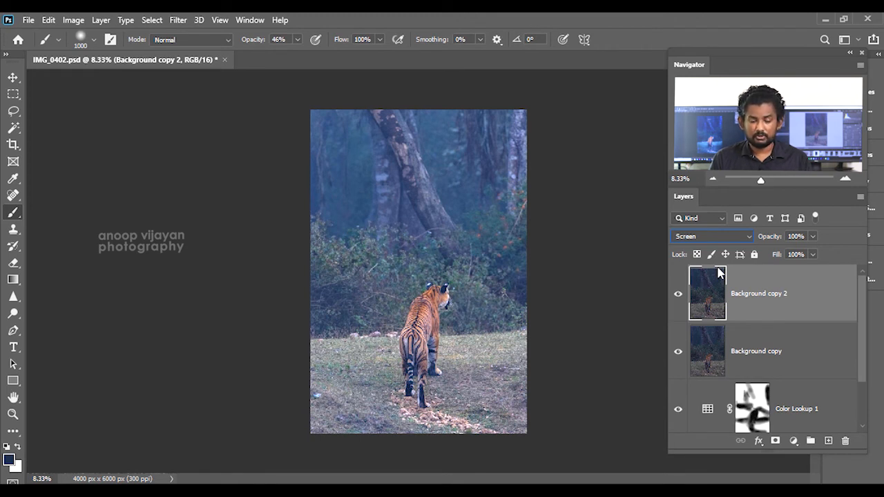
Add a reveal-all layer mask to the Screen layer and paint black over the bushes, grass and parts of the forest
left_click(101, 20)
mouse_move(235, 220)
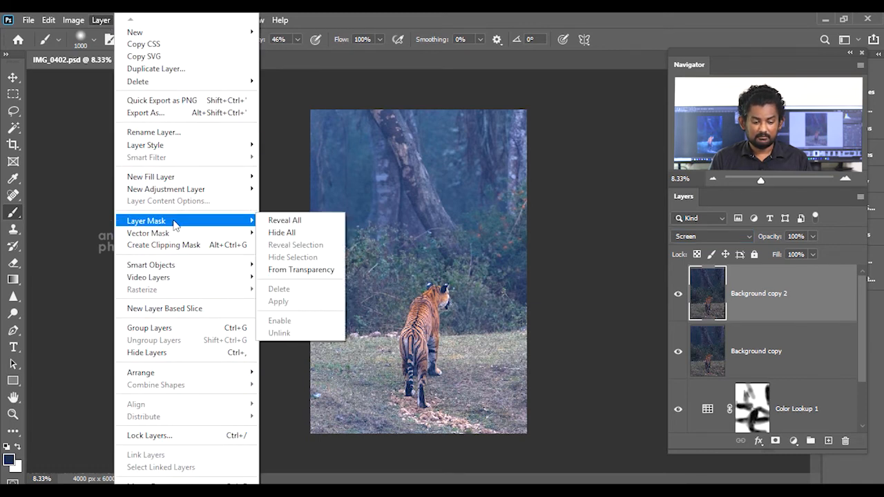
left_click(281, 223)
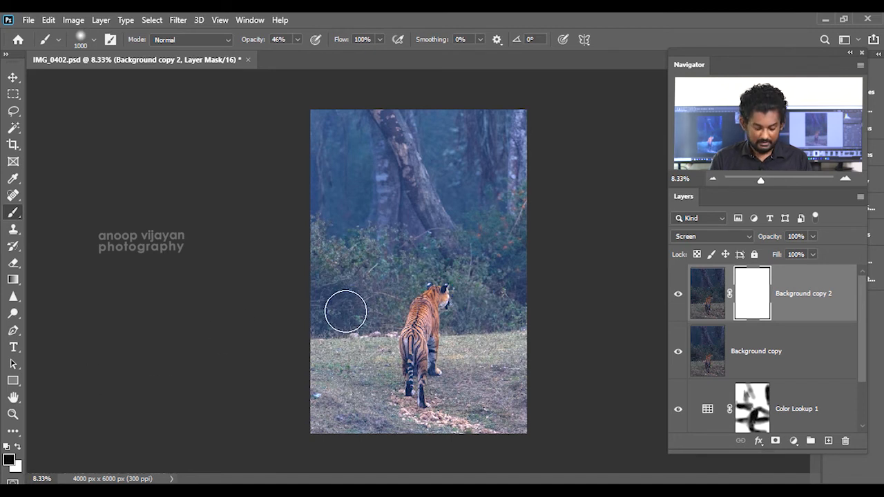
mouse_move(315, 329)
left_mouse_down()
mouse_move(353, 271)
mouse_move(356, 279)
mouse_move(354, 253)
mouse_move(283, 317)
mouse_move(357, 229)
mouse_move(336, 243)
mouse_move(429, 182)
mouse_move(368, 208)
mouse_move(341, 204)
mouse_move(438, 187)
left_mouse_up()
right_click(437, 187)
left_click(428, 250)
mouse_move(503, 252)
left_mouse_down()
mouse_move(533, 386)
mouse_move(318, 381)
mouse_move(317, 340)
mouse_move(463, 118)
mouse_move(484, 270)
mouse_move(414, 267)
mouse_move(374, 304)
mouse_move(435, 432)
mouse_move(549, 357)
mouse_move(489, 310)
mouse_move(400, 275)
mouse_move(493, 129)
left_mouse_up()
Reduce the brush size to 300 and paint black on the Screen layer's mask over the tiger's head and neck
key("ctrl+plus")
key("ctrl+plus")
key("ctrl+plus")
key("ctrl+plus")
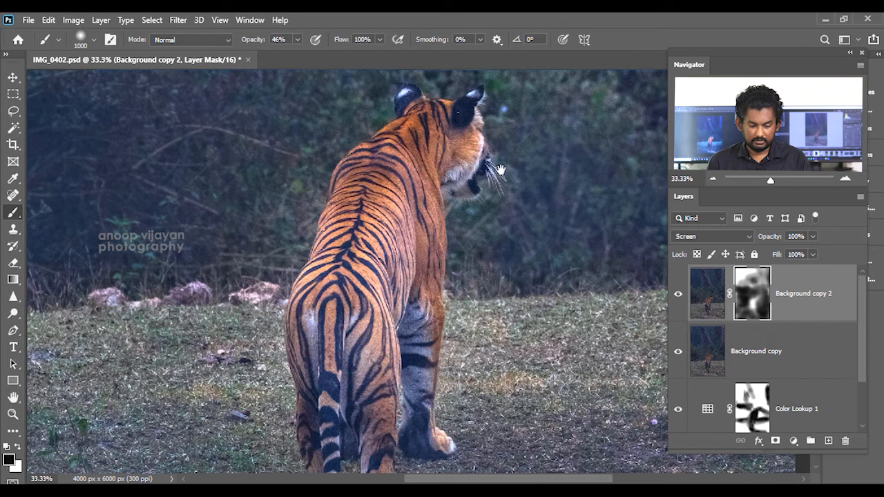
key("bracketleft")
key("bracketleft")
key("bracketleft")
key("bracketleft")
key("bracketleft")
key("bracketleft")
key("bracketleft")
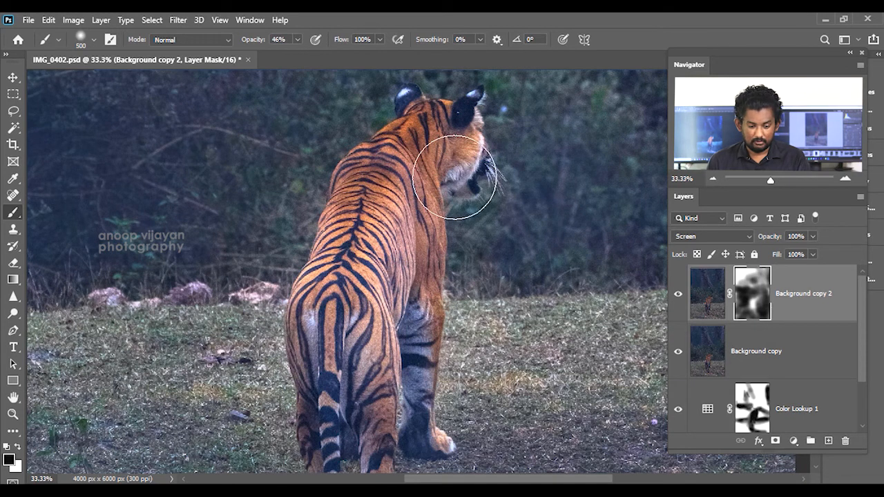
left_click_drag(434, 148, 435, 228)
Reduce the Screen layer's opacity to 53% and check its effect on the whole image
key("ctrl+minus")
key("ctrl+minus")
key("ctrl+minus")
key("ctrl+minus")
left_click(812, 236)
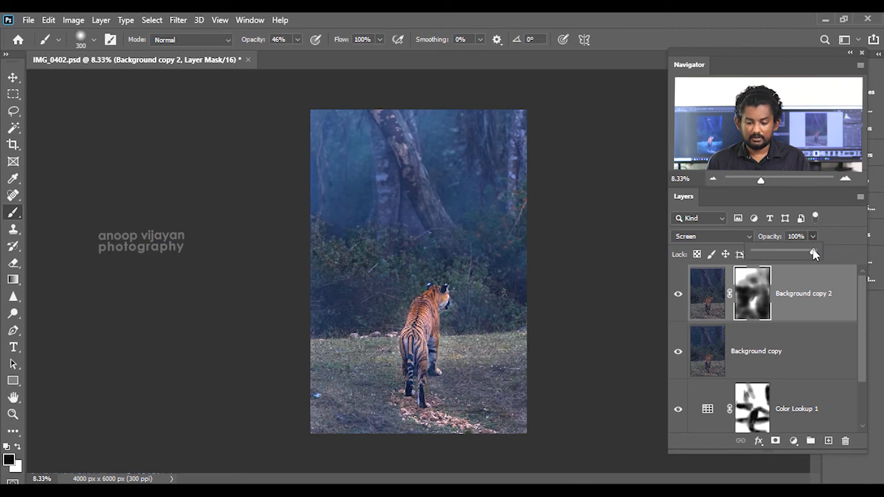
left_click_drag(809, 256, 788, 263)
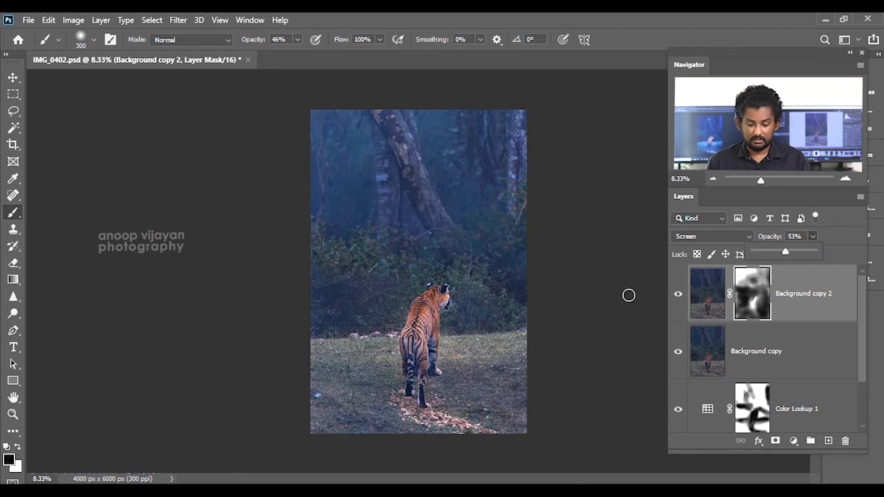
left_click(676, 297)
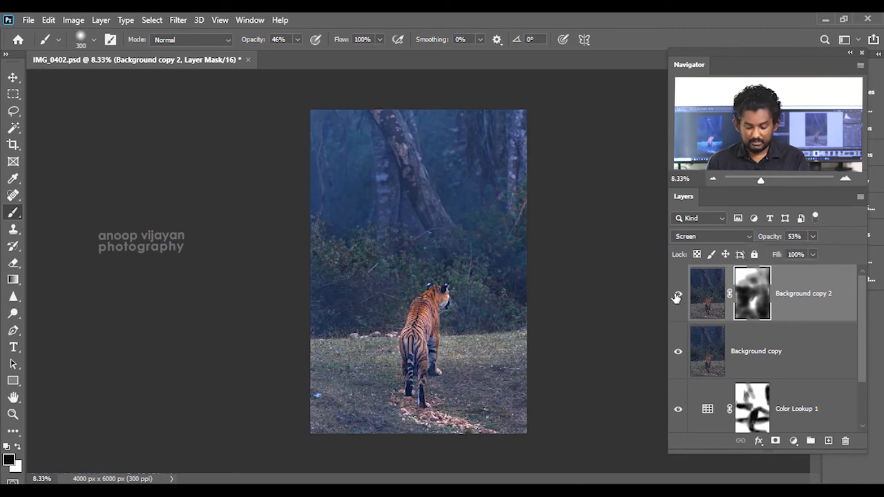
Add a second Color Lookup adjustment layer above Color Lookup 1 and load the HorrorBlue.3DL lookup
key("v")
key("alt+bracketleft")
key("alt+bracketleft")
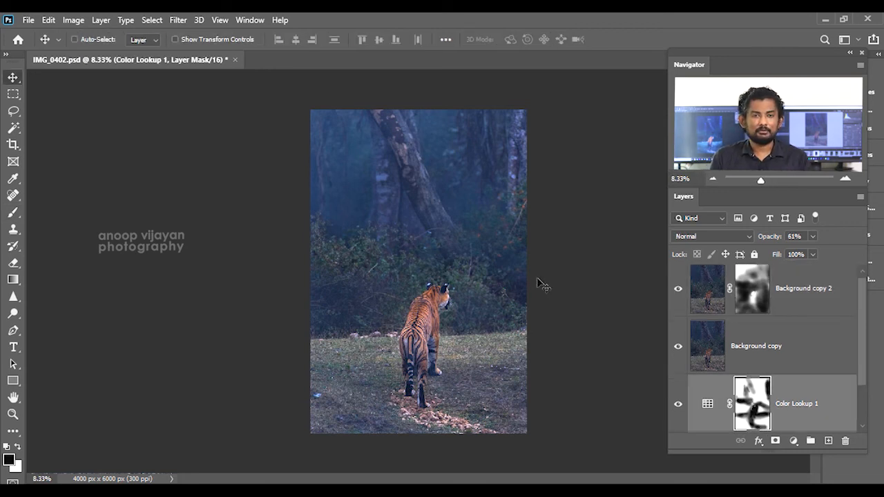
left_click(792, 442)
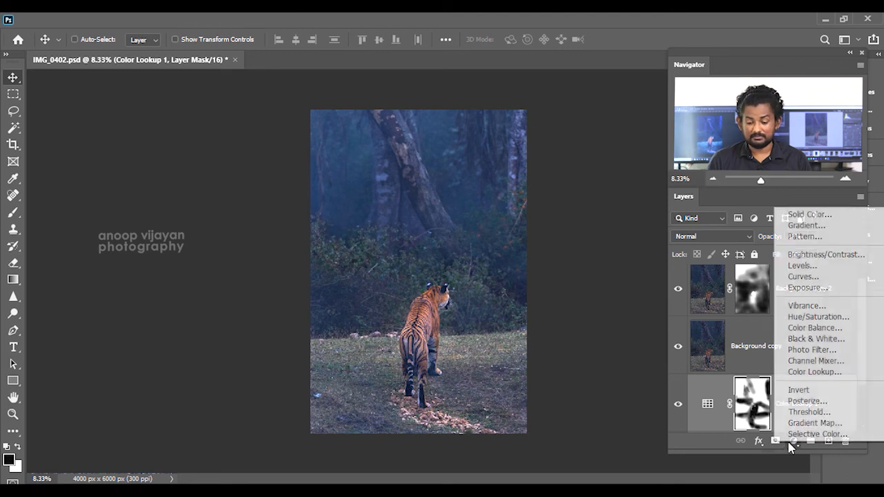
left_click(839, 373)
left_click(763, 295)
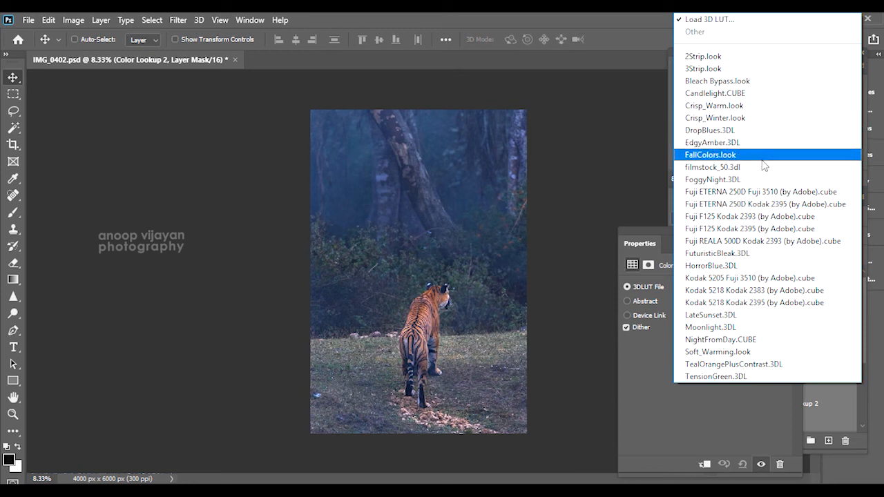
left_click(765, 266)
Reduce the HorrorBlue lookup layer's opacity to 36% and place the layer at the top of the stack
left_click(808, 233)
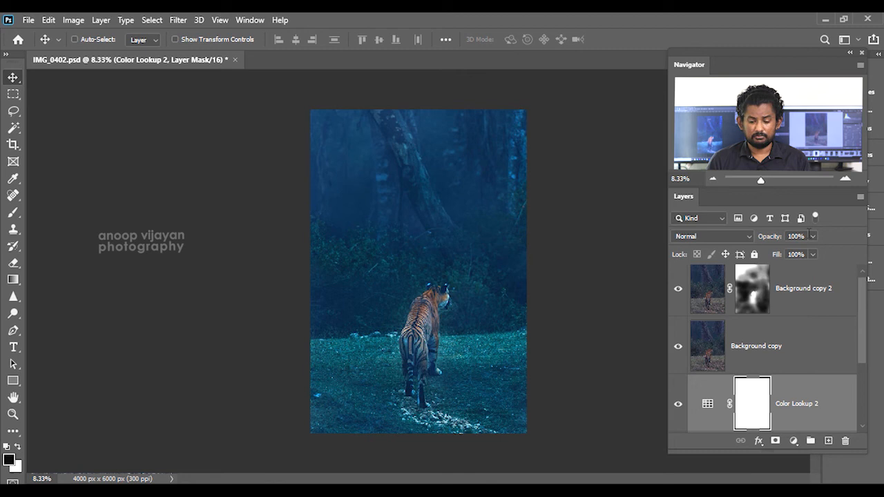
left_click(812, 236)
left_click_drag(813, 255, 773, 253)
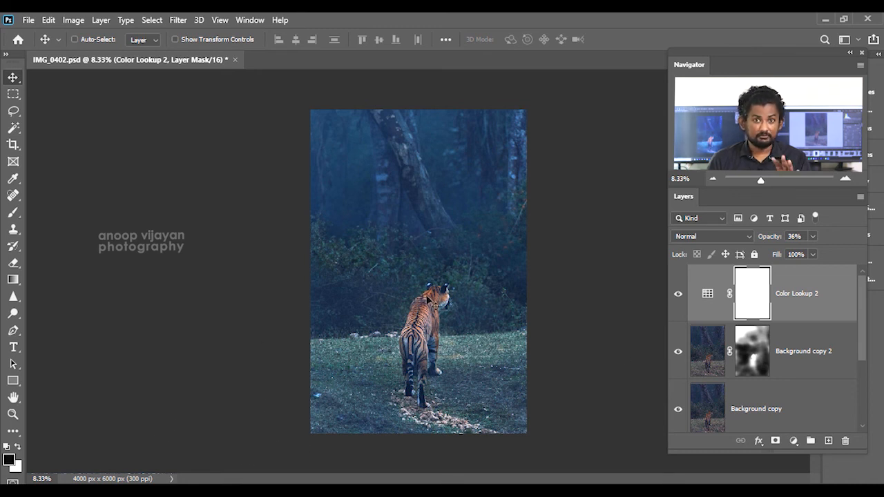
Paint black over the tiger's head, back and hindquarters on the HorrorBlue lookup's mask to restore its orange colour
key("b")
mouse_move(432, 322)
left_mouse_down()
mouse_move(440, 305)
mouse_move(440, 316)
left_mouse_up()
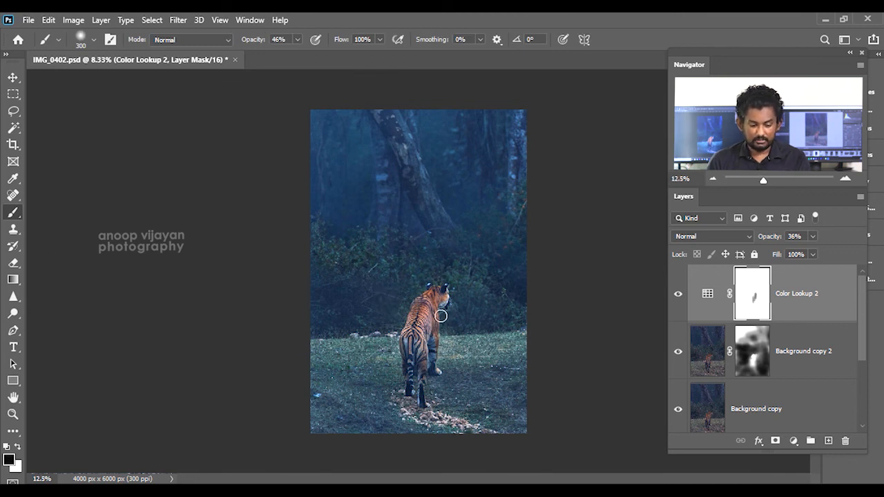
scroll(440, 316, "up", 3)
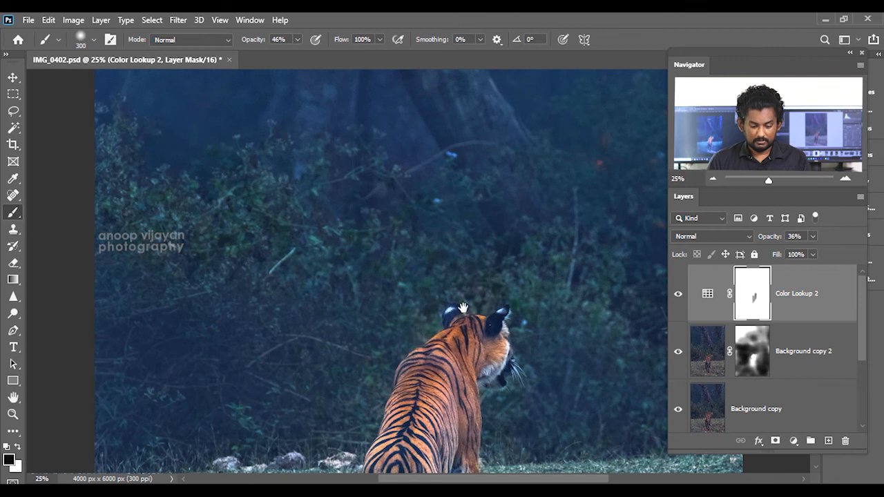
scroll(454, 335, "down", 5)
mouse_move(393, 343)
left_mouse_down()
mouse_move(397, 311)
mouse_move(389, 366)
mouse_move(361, 384)
left_mouse_up()
mouse_move(395, 215)
left_mouse_down()
mouse_move(390, 228)
mouse_move(386, 207)
mouse_move(449, 183)
mouse_move(440, 181)
left_mouse_up()
scroll(357, 342, "up", 1)
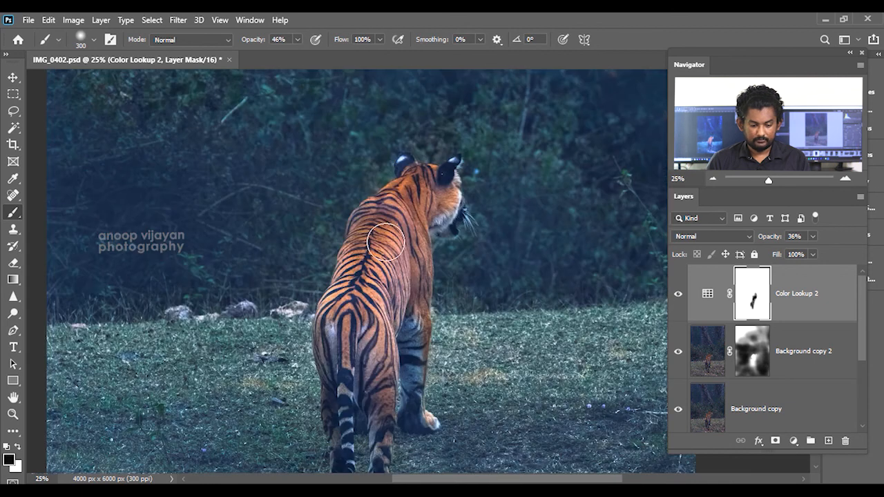
key("alt+[")
key("x")
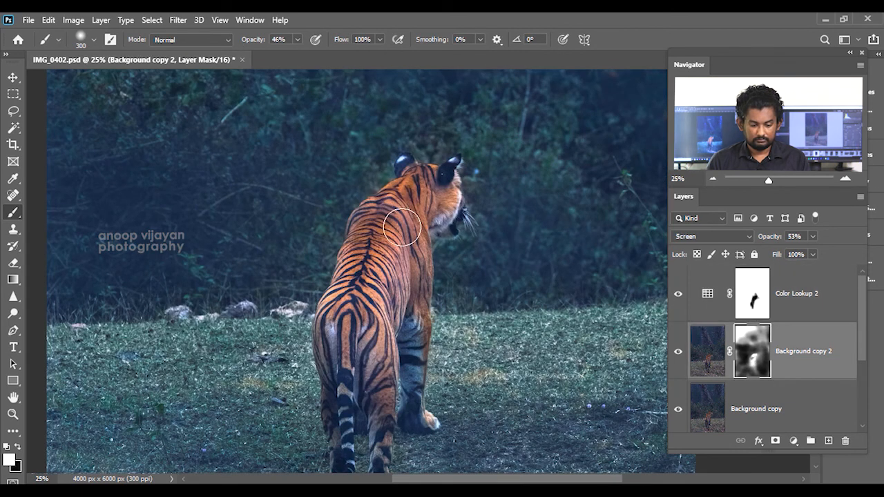
scroll(745, 349, "down", 3)
left_click(746, 349)
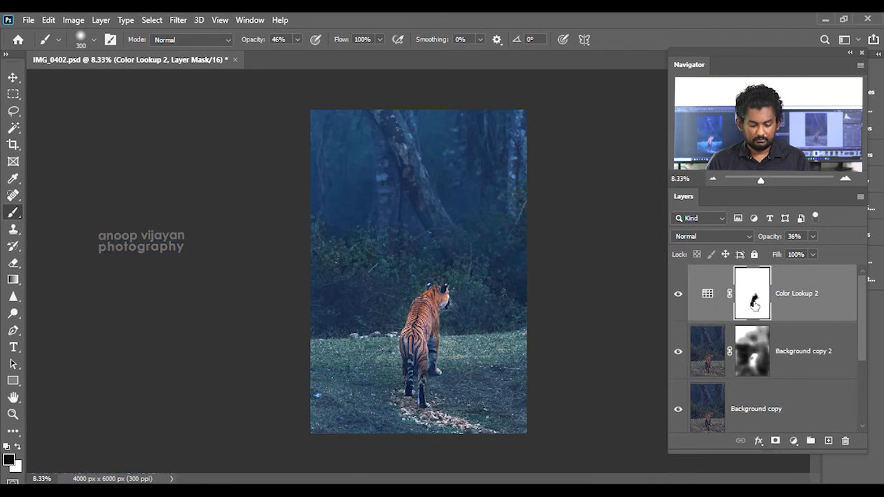
Reposition the watermark group over the tree trunk in the upper part of the forest
key("ctrl+plus")
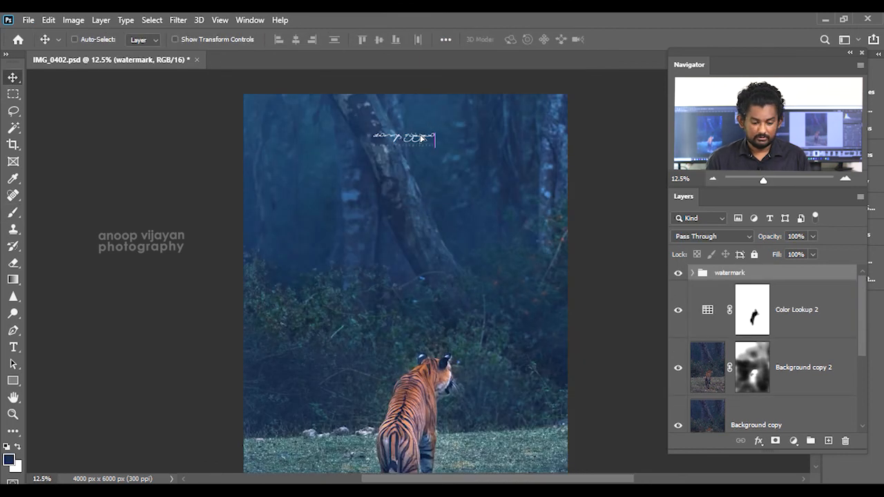
left_click_drag(419, 150, 419, 264)
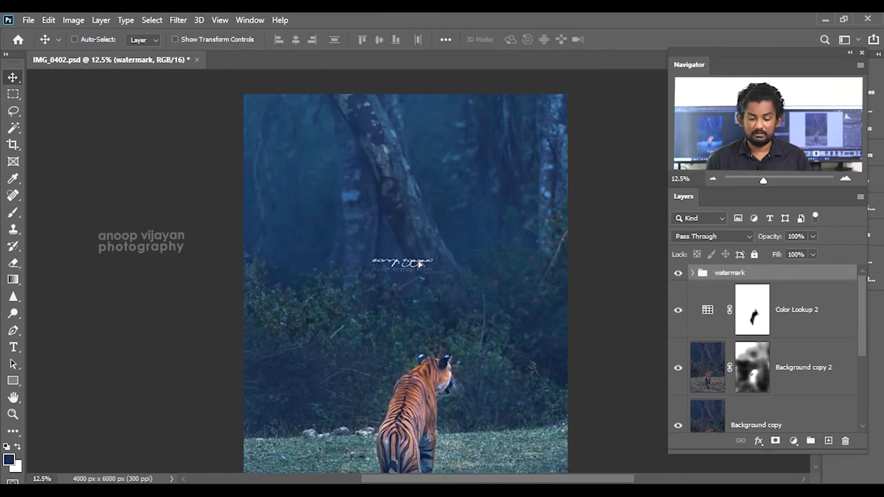
left_click_drag(419, 263, 416, 139)
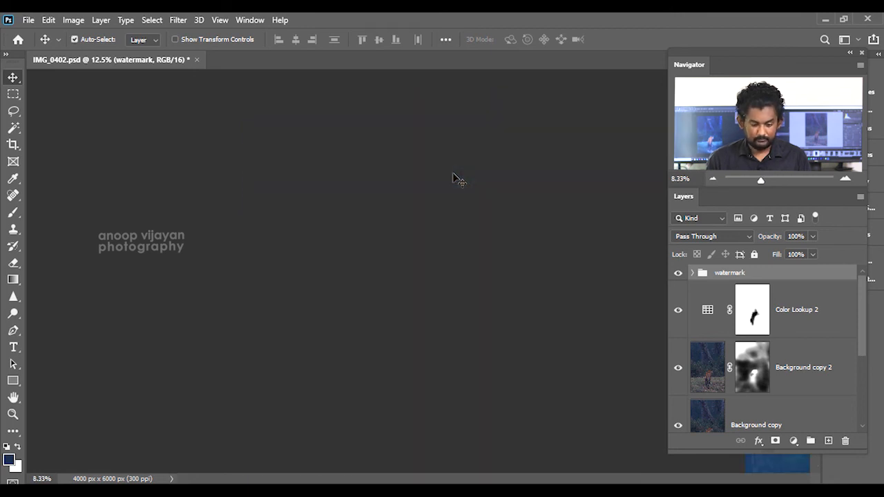